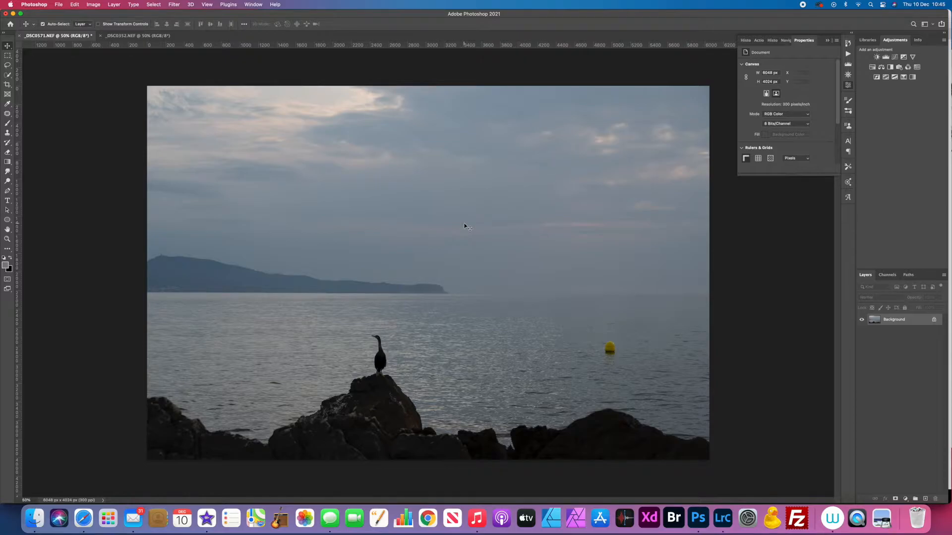
Duplicate the Background layer and bring the list of recorded actions into view
key("super+j")
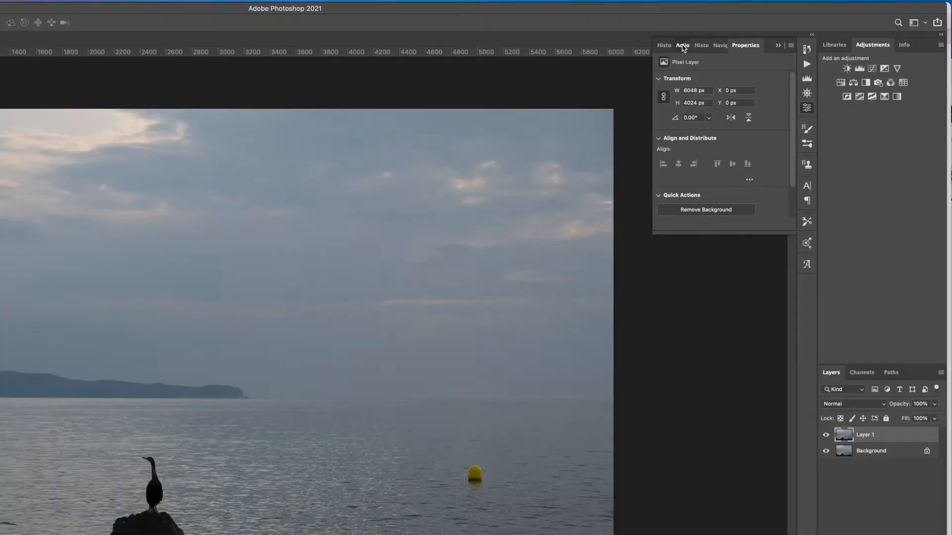
left_click(758, 41)
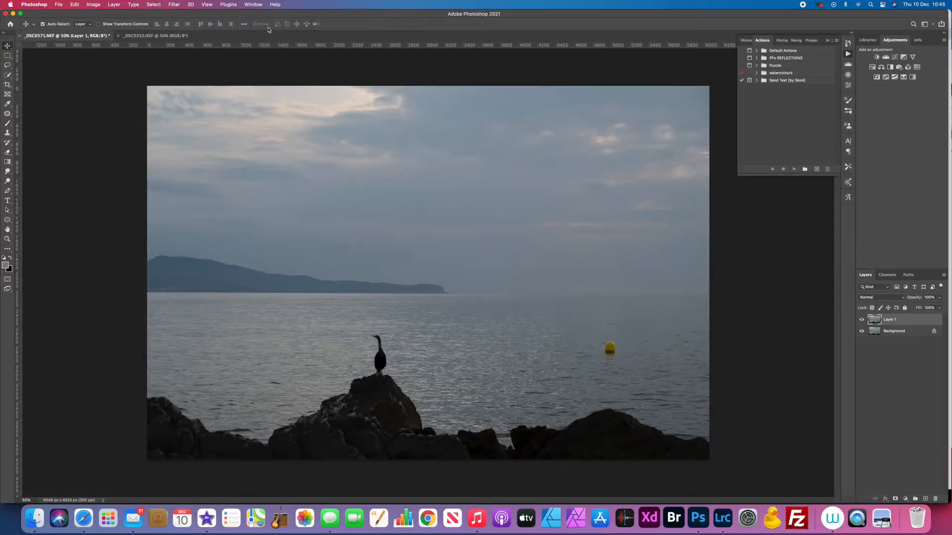
left_click(254, 5)
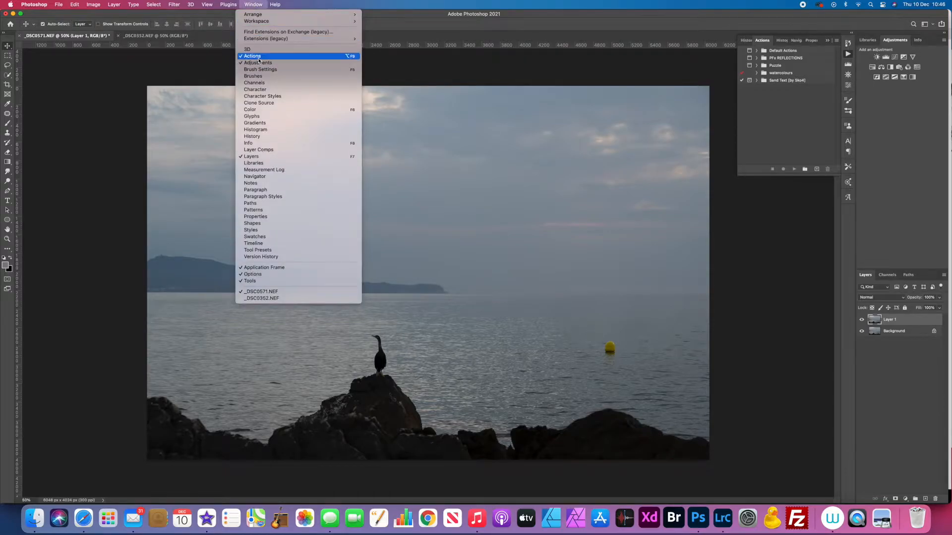
left_click(582, 75)
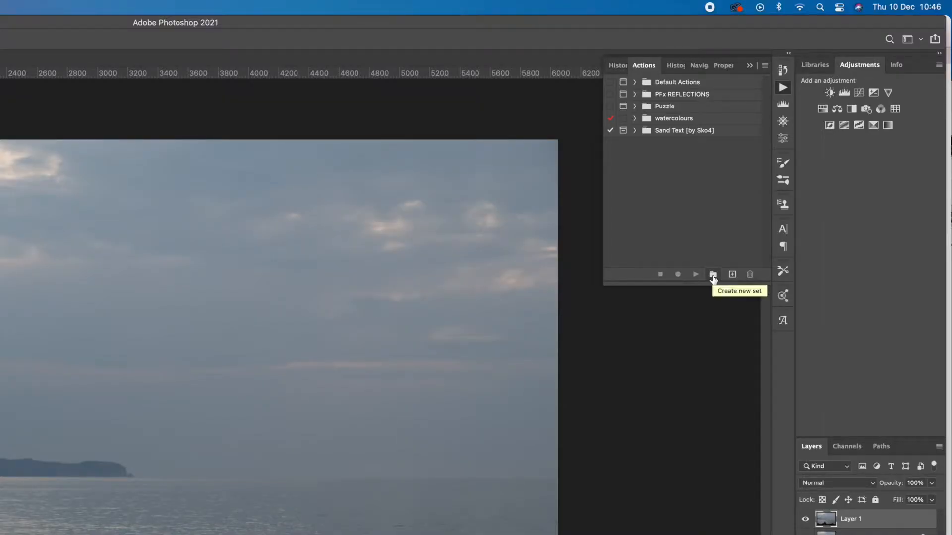
Create a new action set named "cliff Action"
left_click(713, 275)
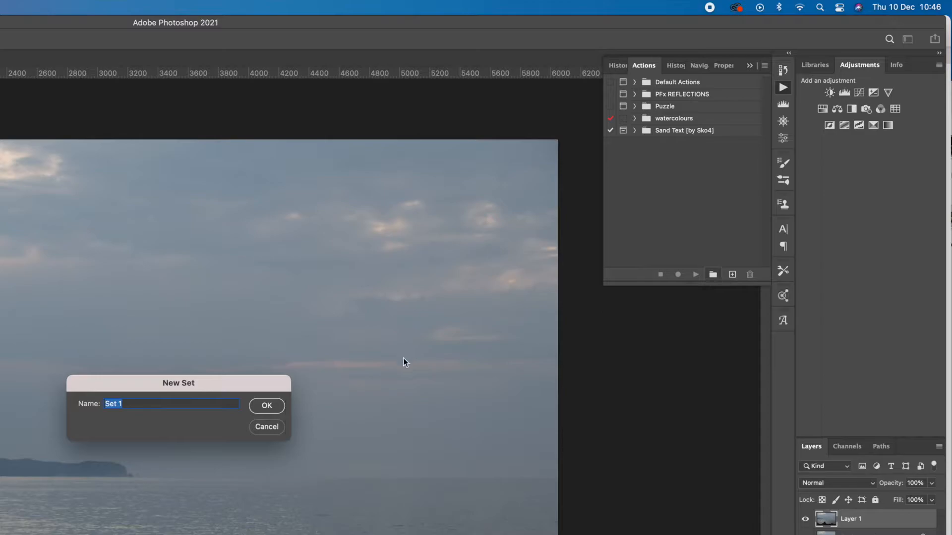
type("cliff Action")
left_click(267, 406)
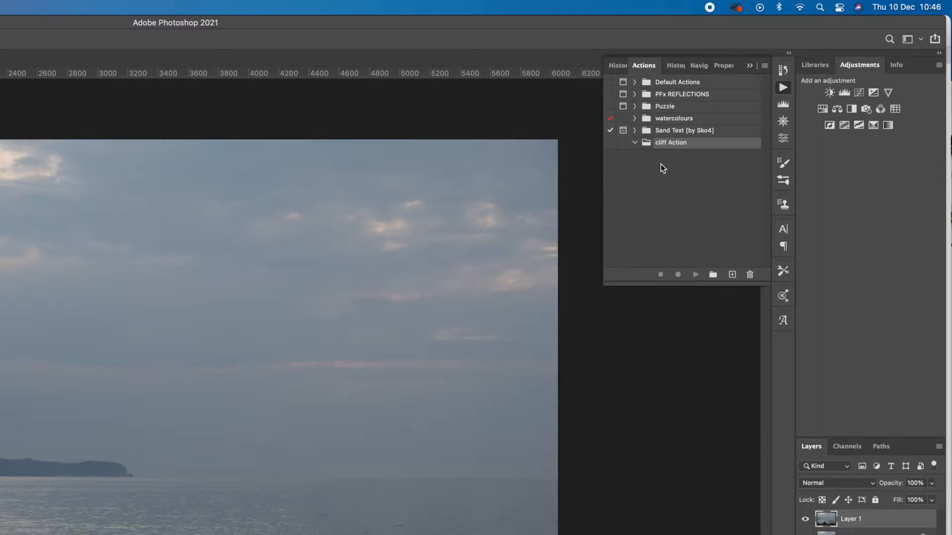
Create an action named "sky edit" in the cliff Action set and start recording it
left_click(732, 276)
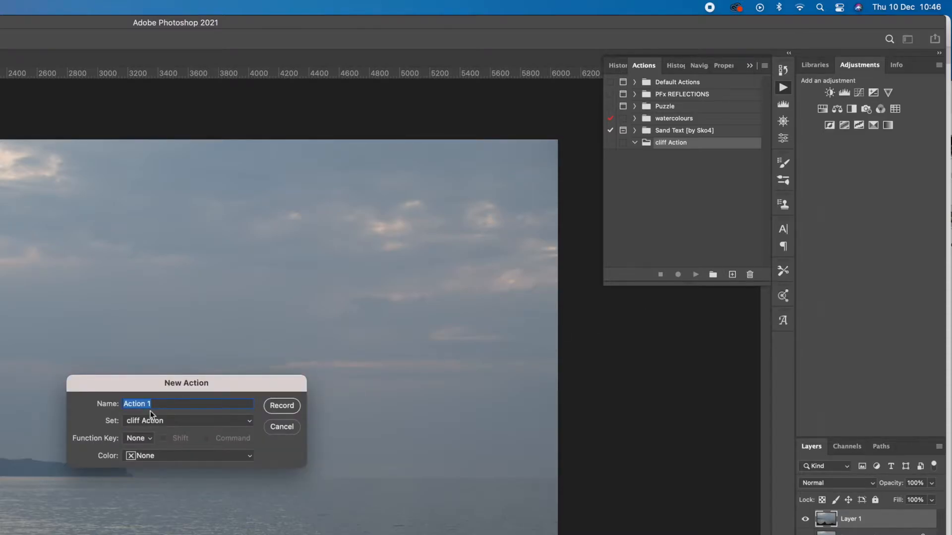
type("sky edit")
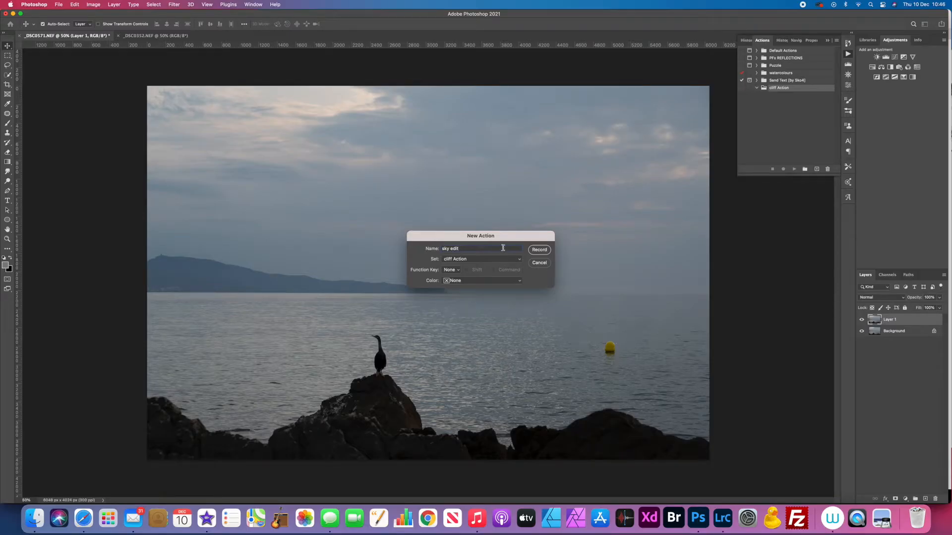
left_click(539, 250)
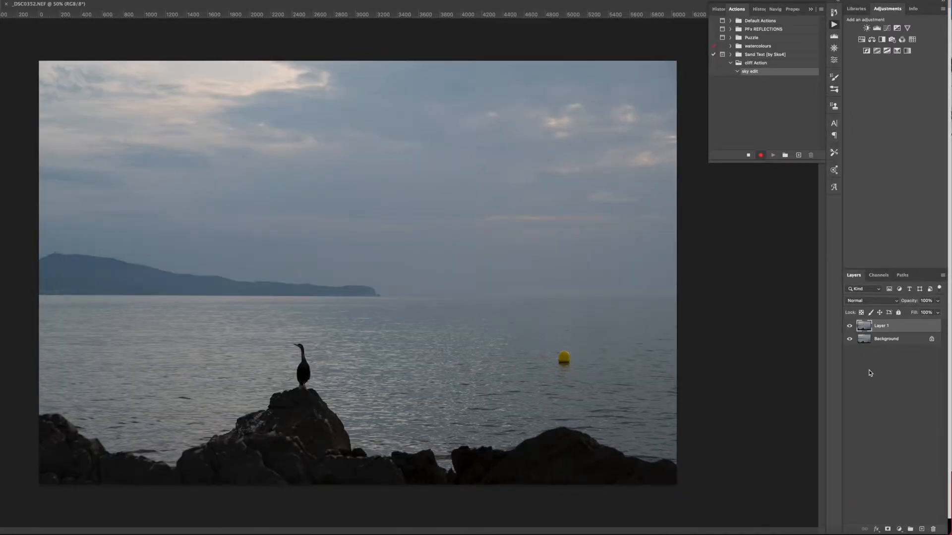
Duplicate Layer 1 and add a near-white Solid Color fill layer above it in Soft Light blend mode
key("ctrl+j")
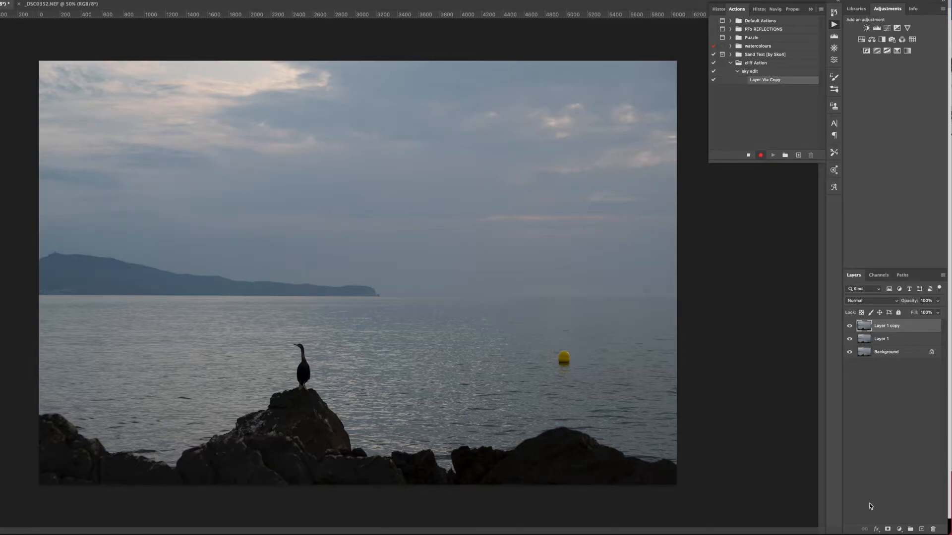
left_click(899, 529)
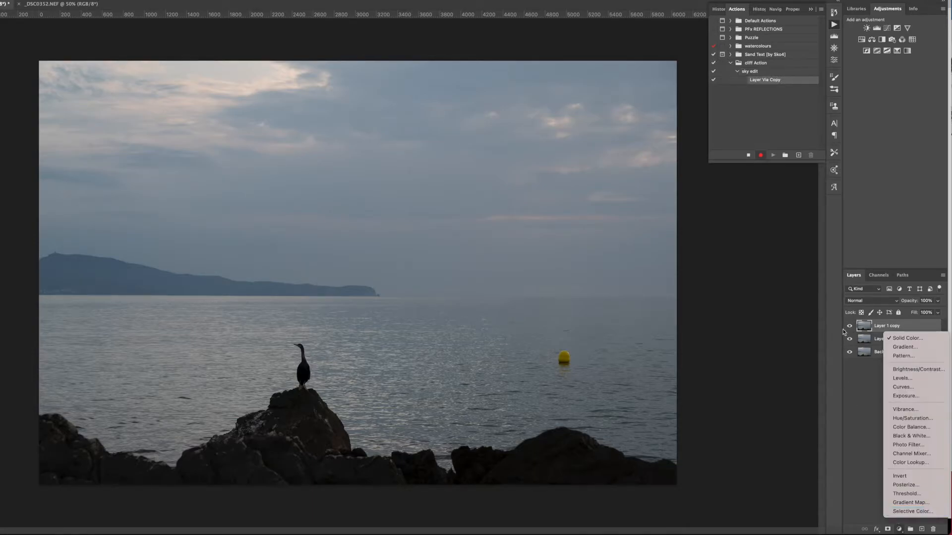
left_click(903, 339)
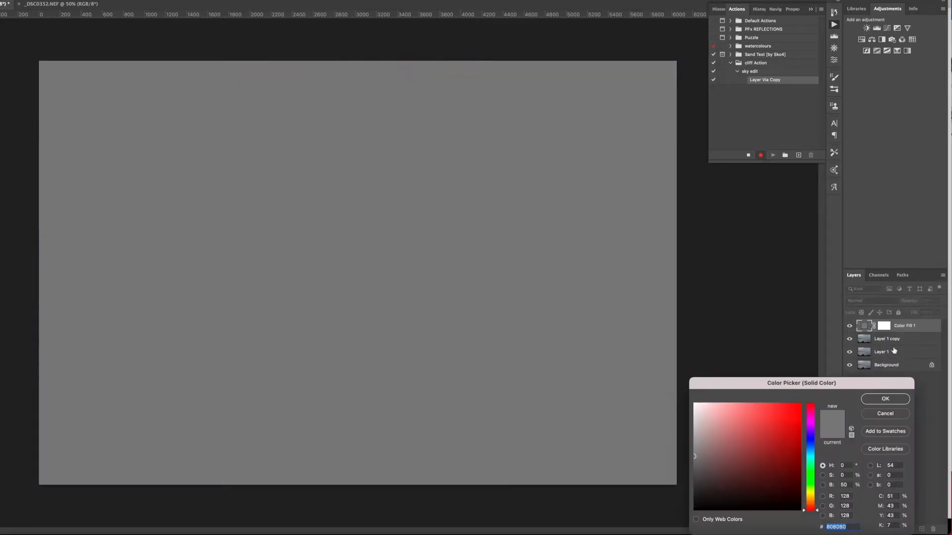
left_click(695, 404)
left_click(872, 400)
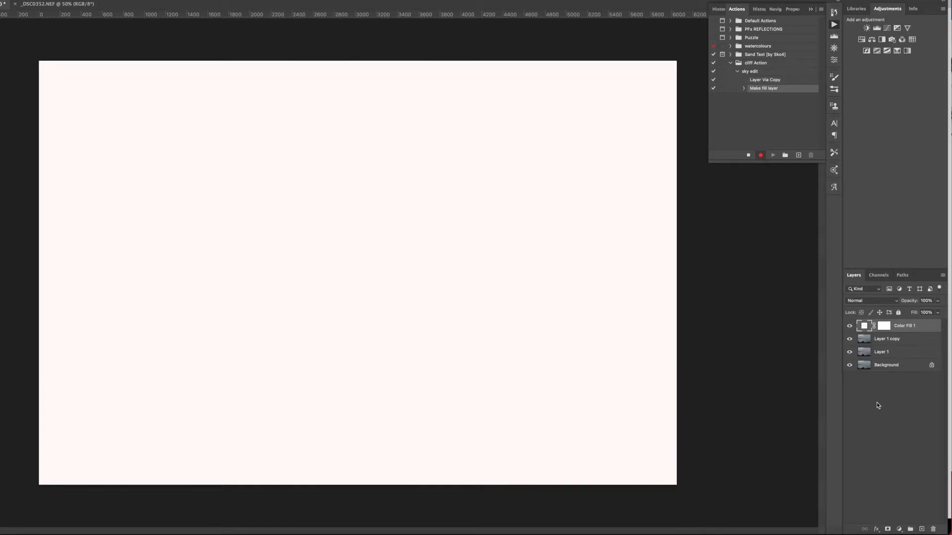
left_click(897, 305)
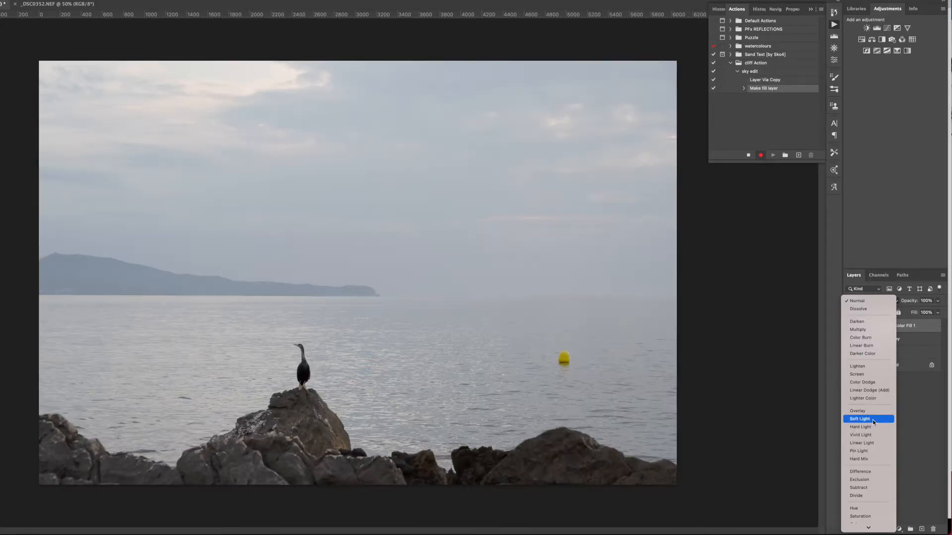
left_click(873, 419)
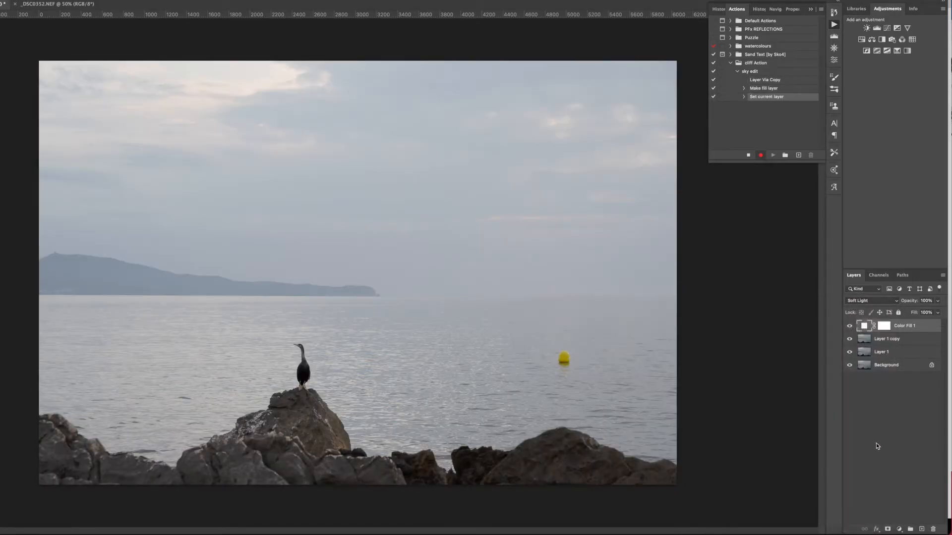
Add a Brightness/Contrast adjustment layer above the color fill and set its contrast to 87
left_click(900, 530)
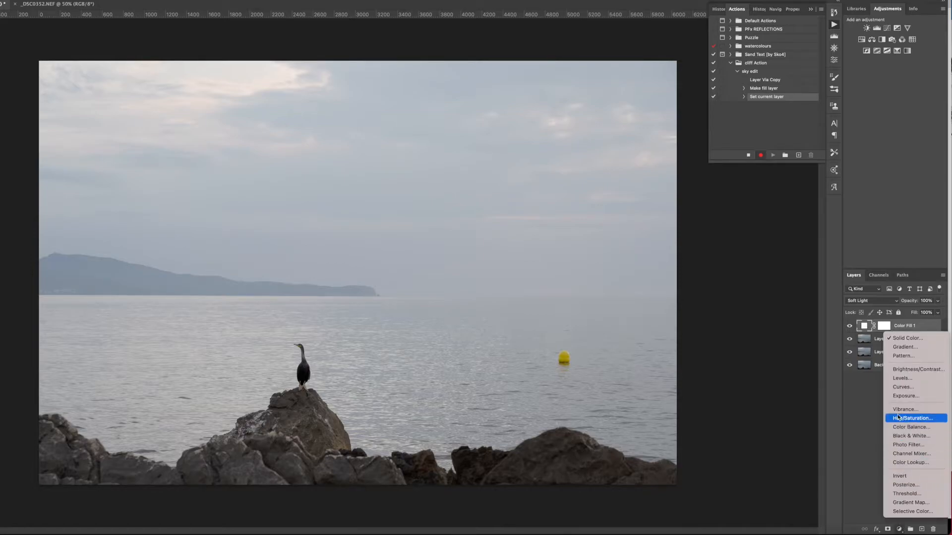
left_click(908, 370)
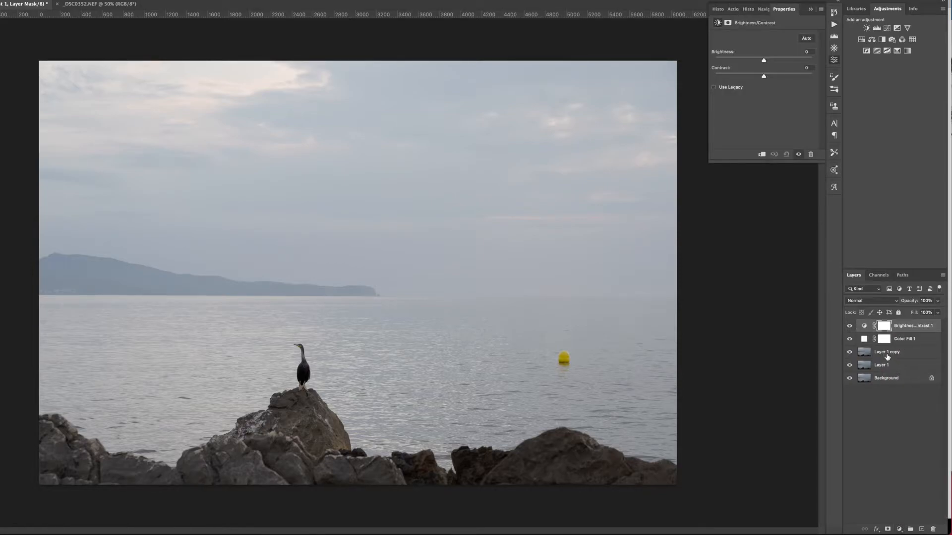
left_click(863, 326)
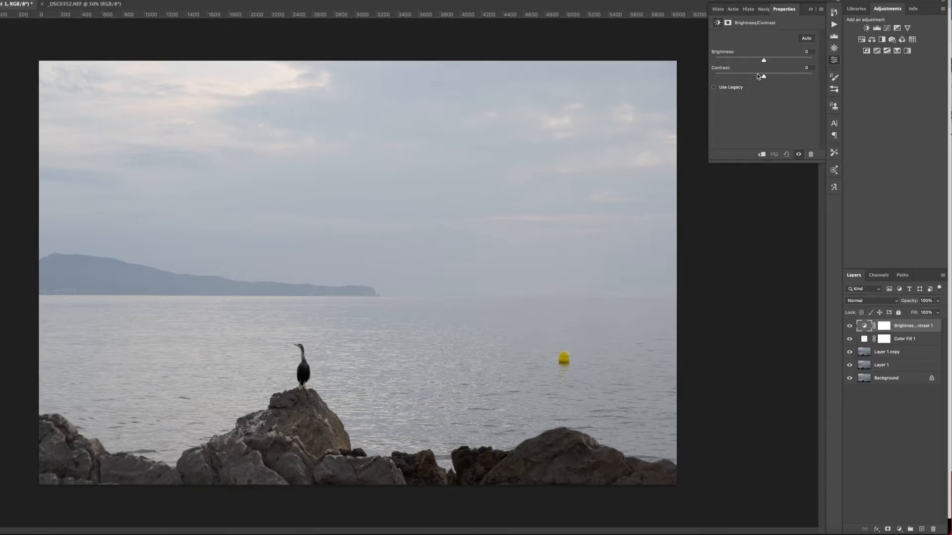
left_click_drag(764, 77, 808, 77)
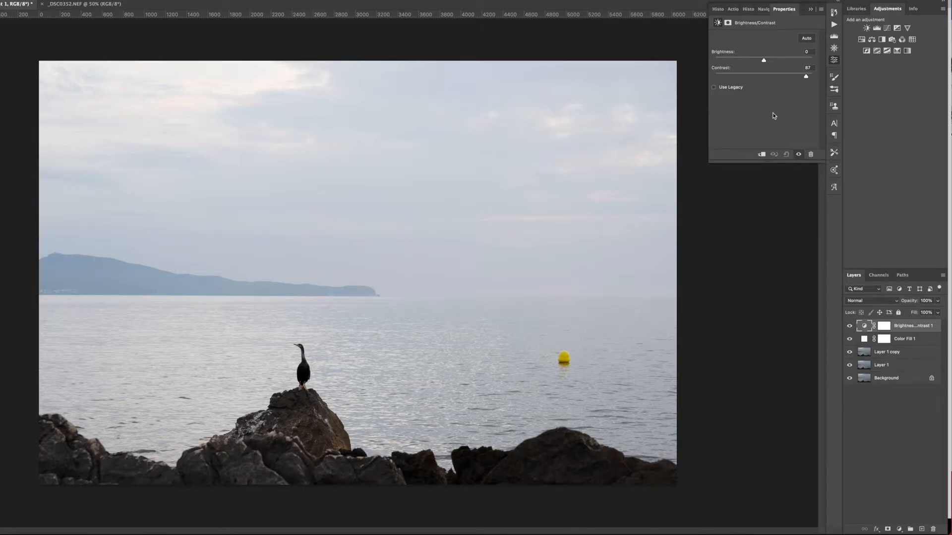
left_click(733, 11)
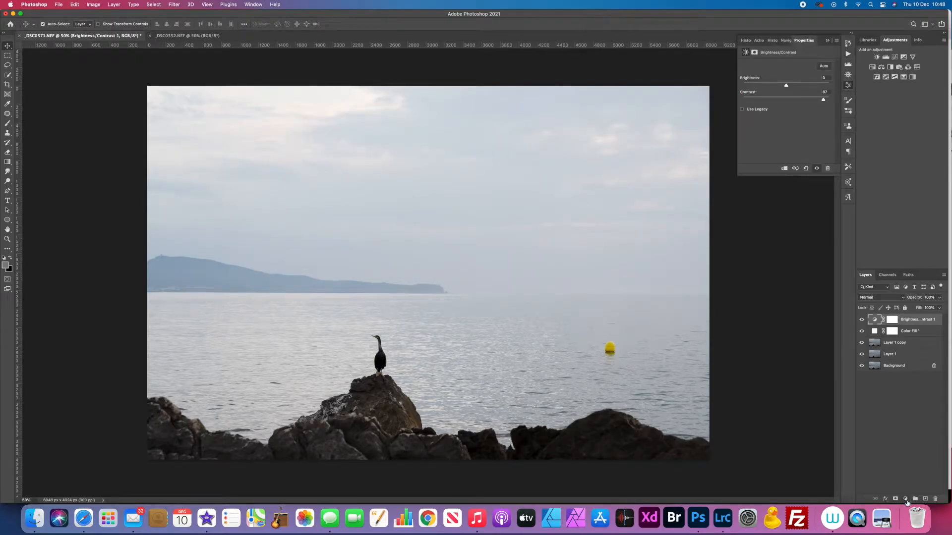
Add a Curves adjustment layer and pull the midpoint of the RGB curve slightly down to darken the midtones
left_click(905, 500)
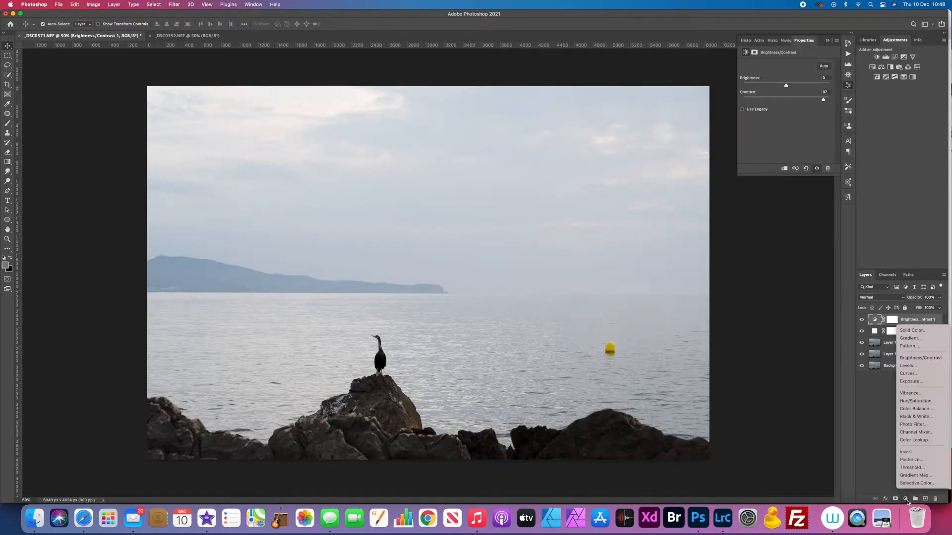
left_click(907, 374)
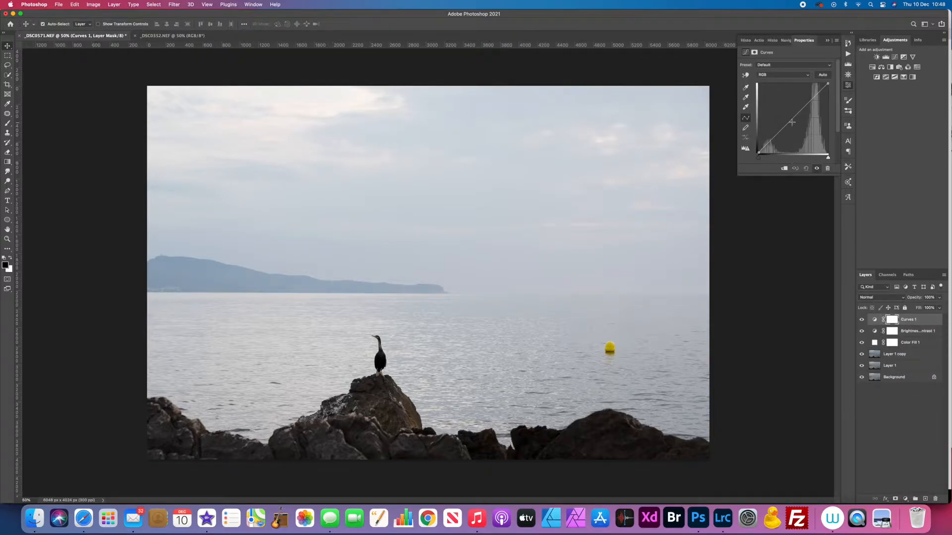
left_click_drag(792, 122, 794, 124)
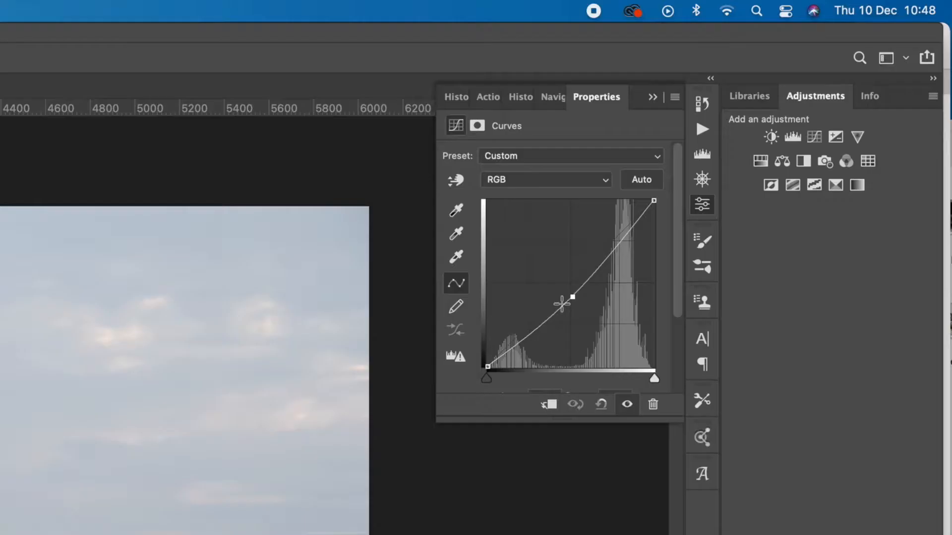
Shape the Red channel curve by lowering its shadows and raising its highlights to tint the sky pink
left_click(606, 180)
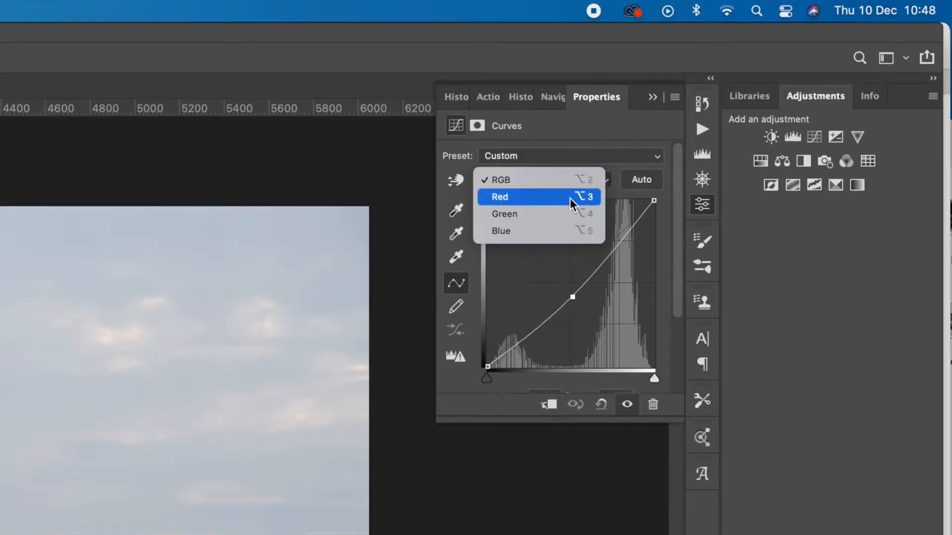
left_click(560, 197)
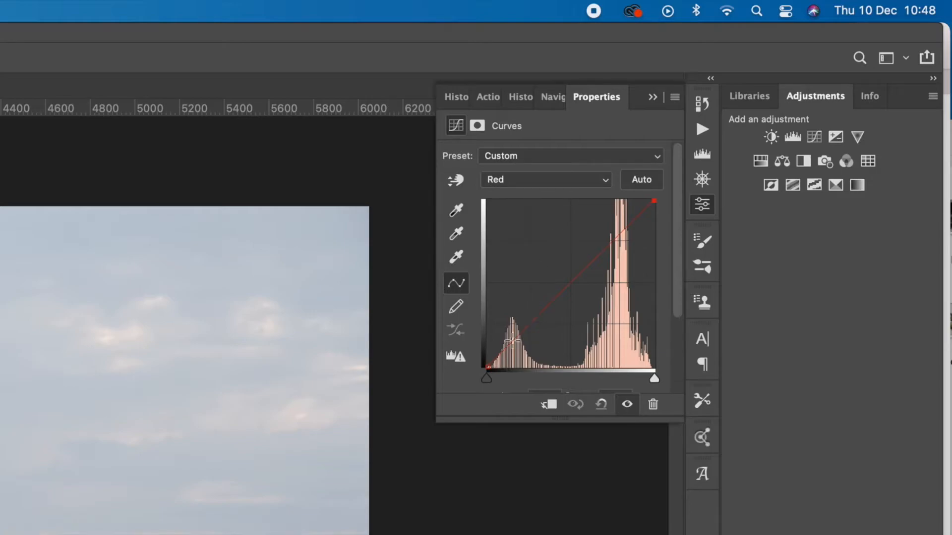
left_click_drag(507, 356, 512, 364)
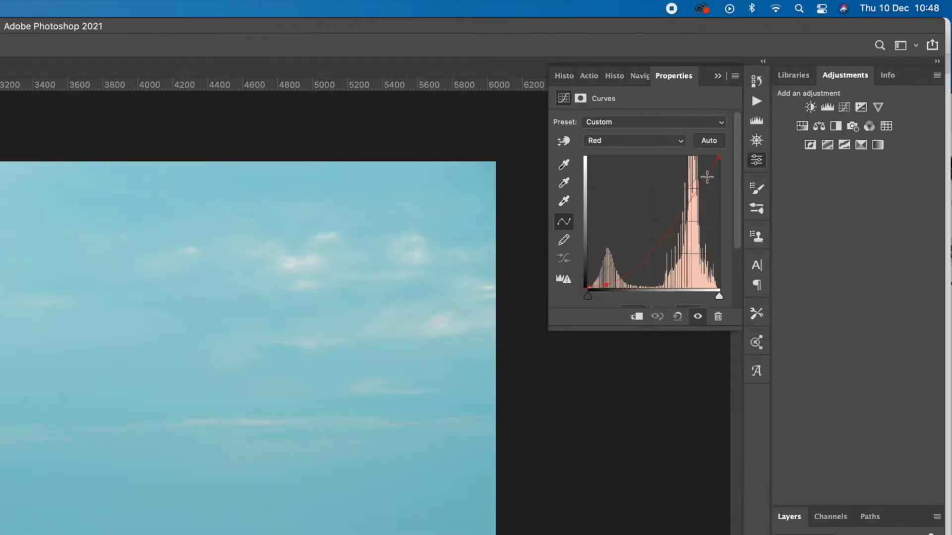
left_click_drag(698, 164, 692, 159)
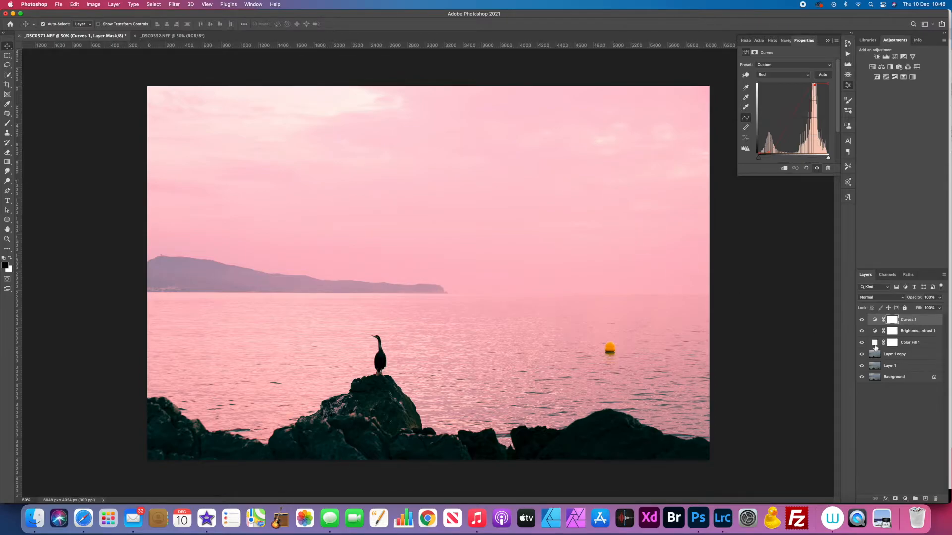
Group the layers from Curves 1 down to Layer 1 copy and stamp all visible layers into a new top layer
left_click(910, 356, "shift")
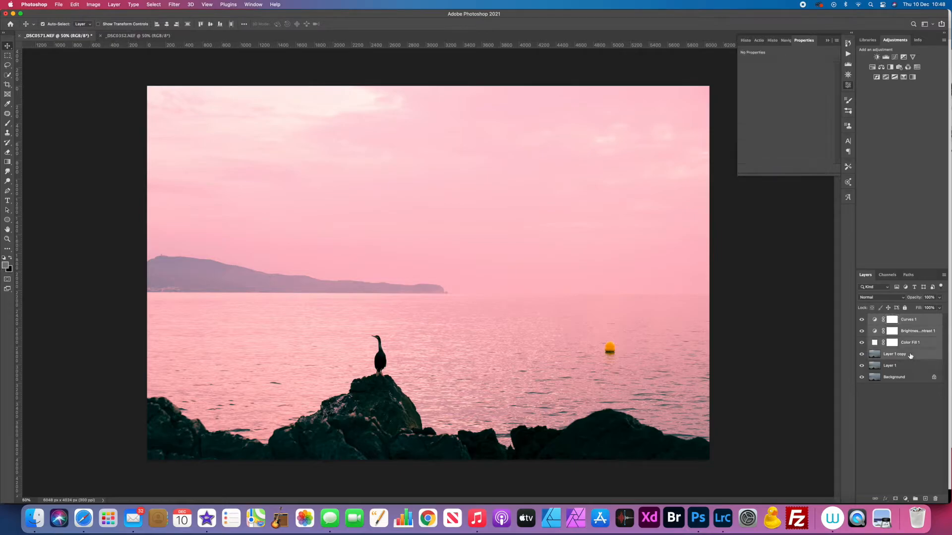
key("super+g")
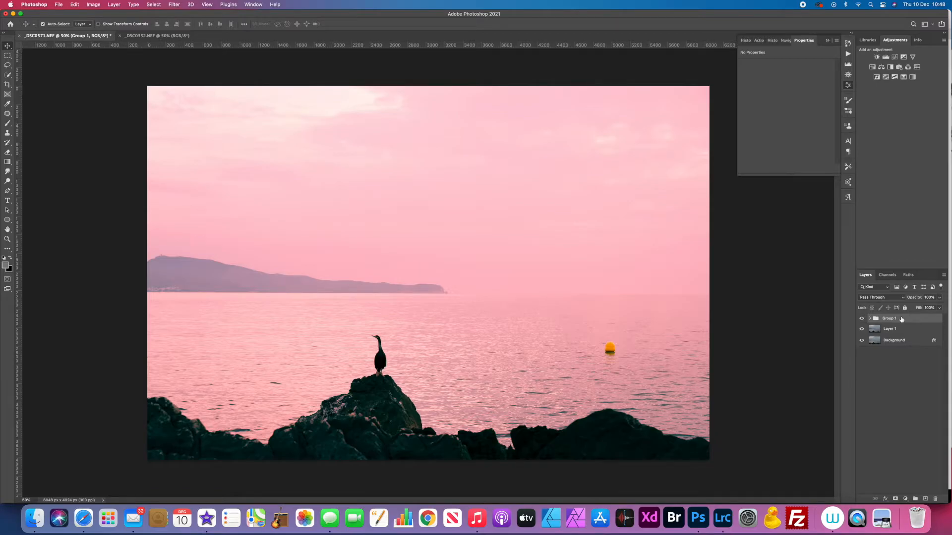
key("super+alt+shift+e")
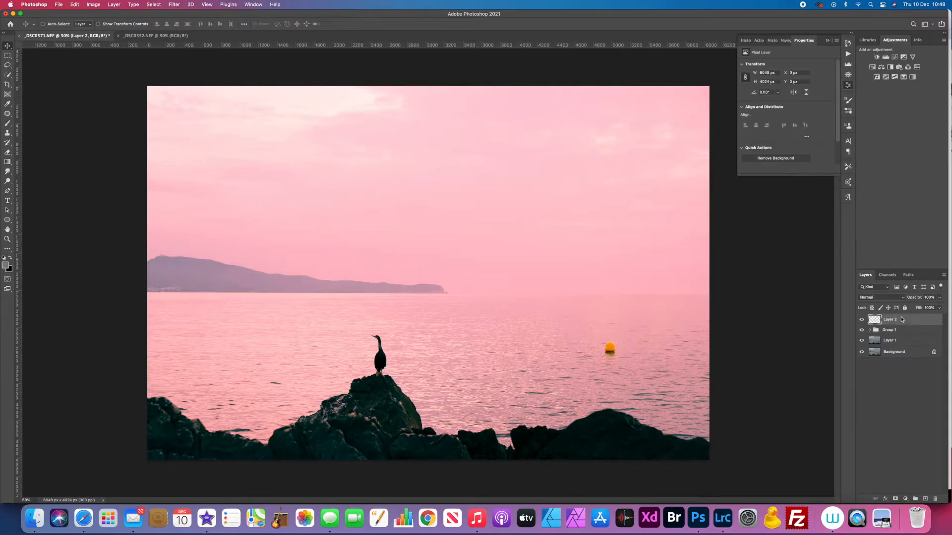
Hide every layer beneath the stamped Layer 2 and convert Layer 2 to a smart object
left_click_drag(861, 330, 863, 353)
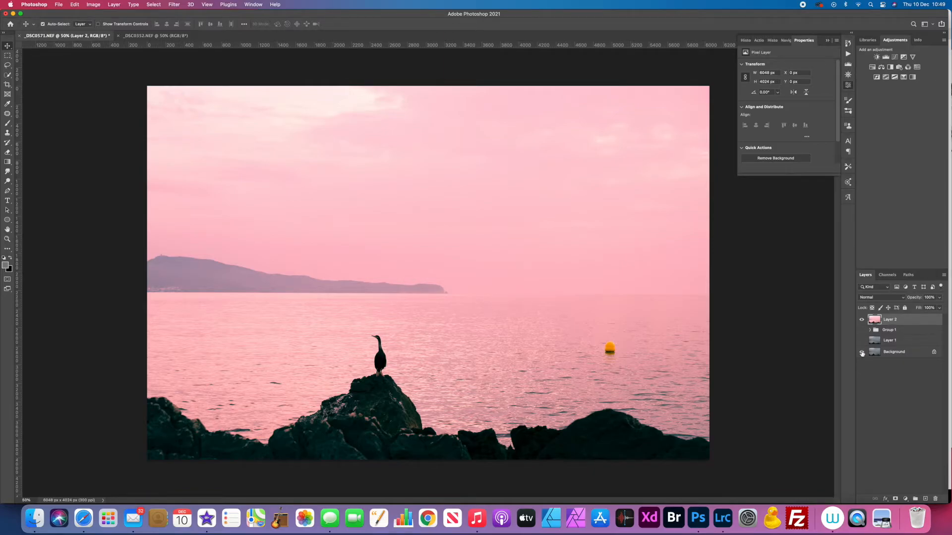
right_click(913, 321)
left_click(863, 249)
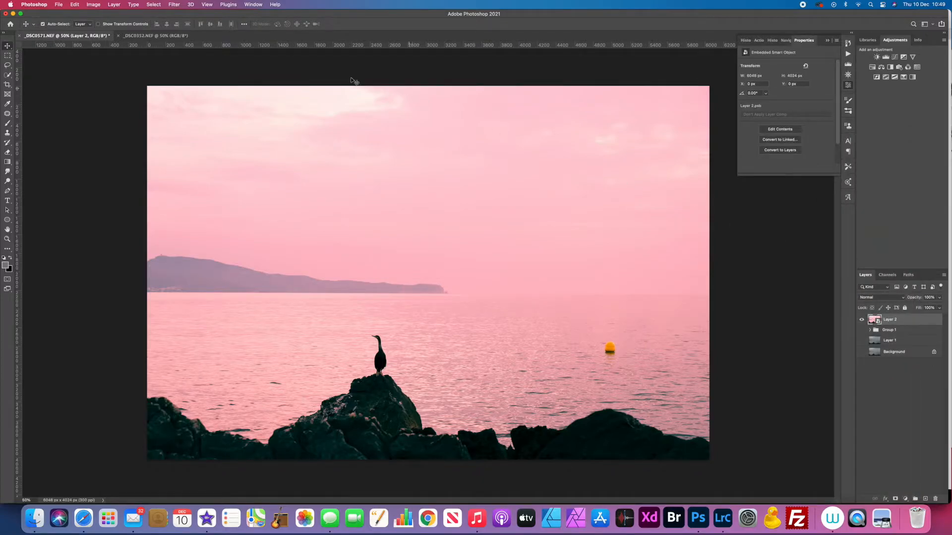
Apply the Camera Raw Filter to Layer 2 with Tint +5 and Highlights -84
left_click(174, 4)
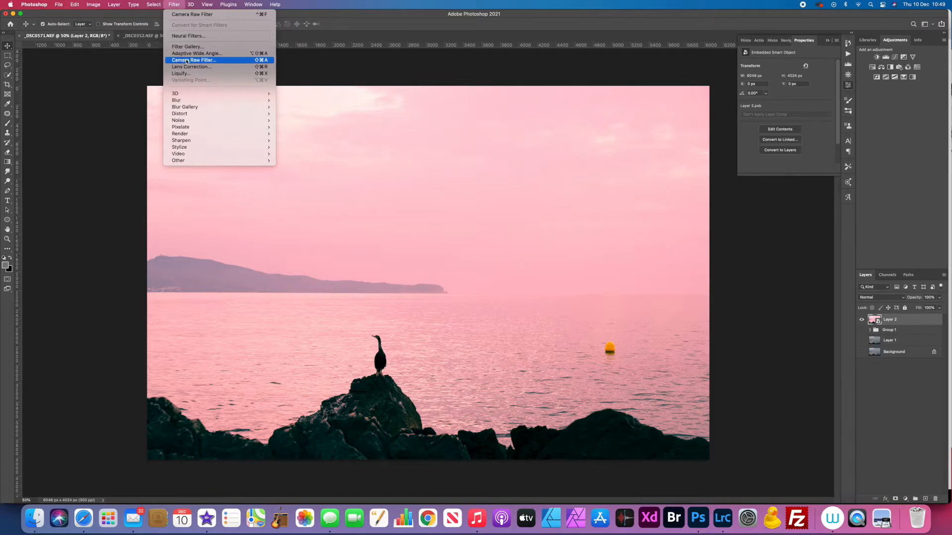
left_click(188, 60)
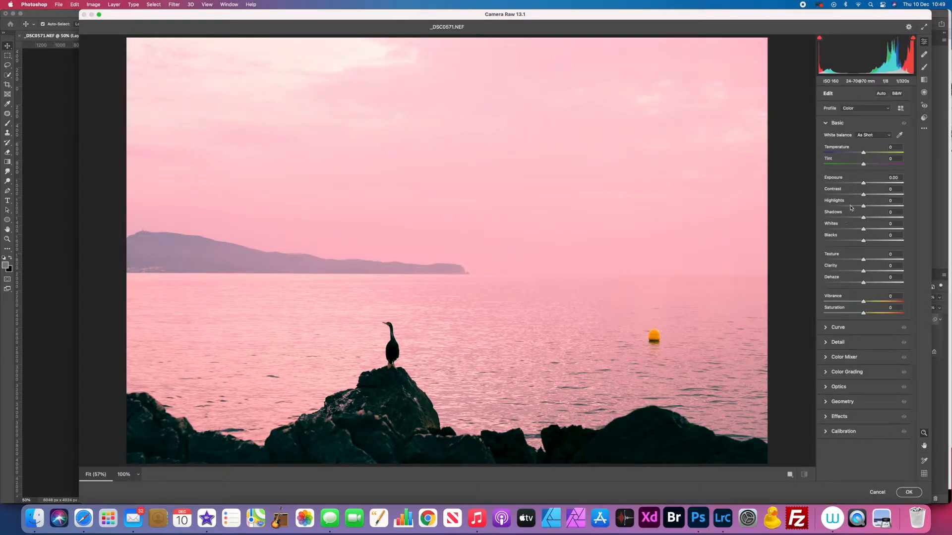
left_click_drag(863, 164, 866, 165)
left_click_drag(863, 208, 830, 208)
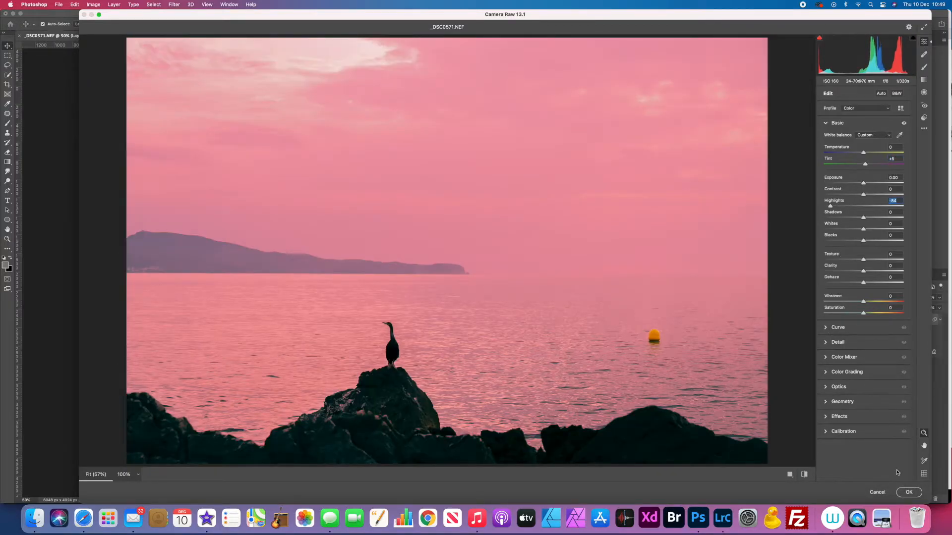
left_click(909, 492)
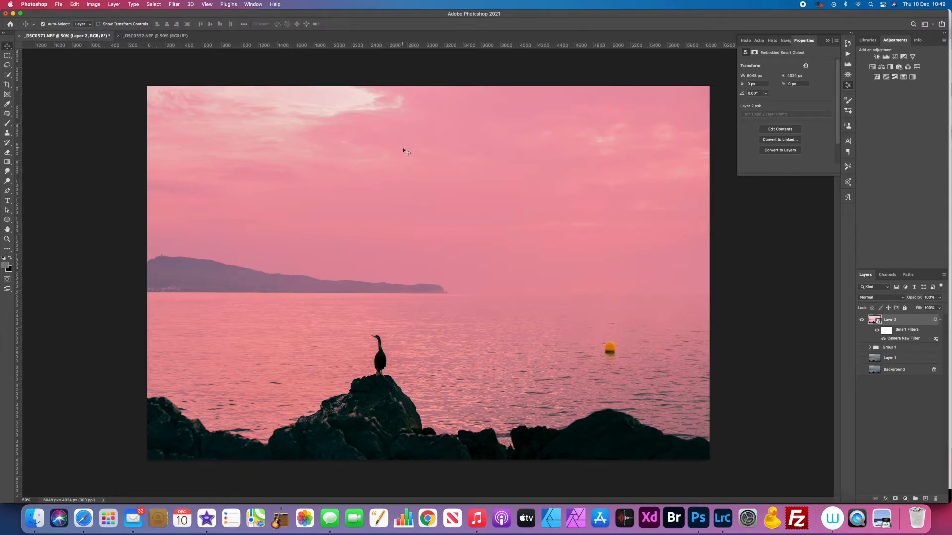
Place signature whitegrey.png as an embedded object, scale it to about 10.77% and position it in the photo's lower-right corner
left_click(58, 6)
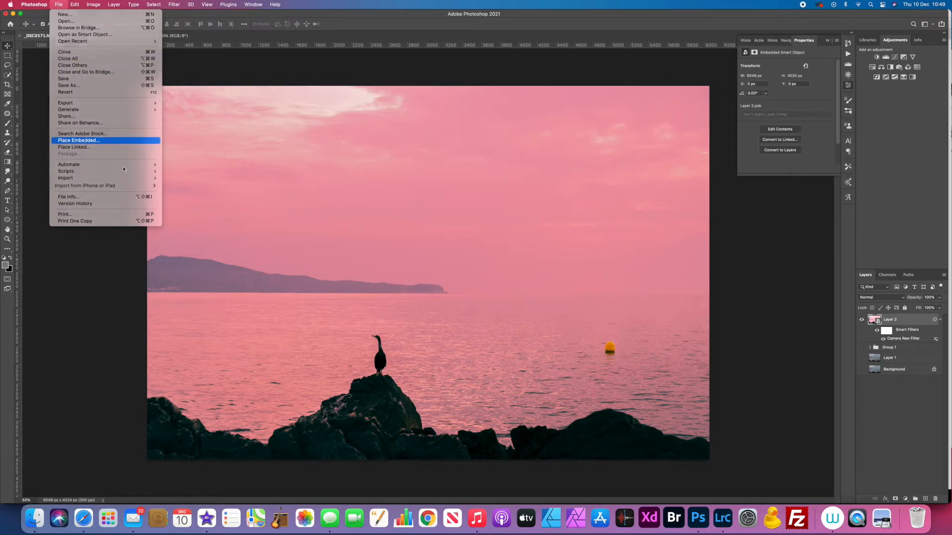
left_click(95, 140)
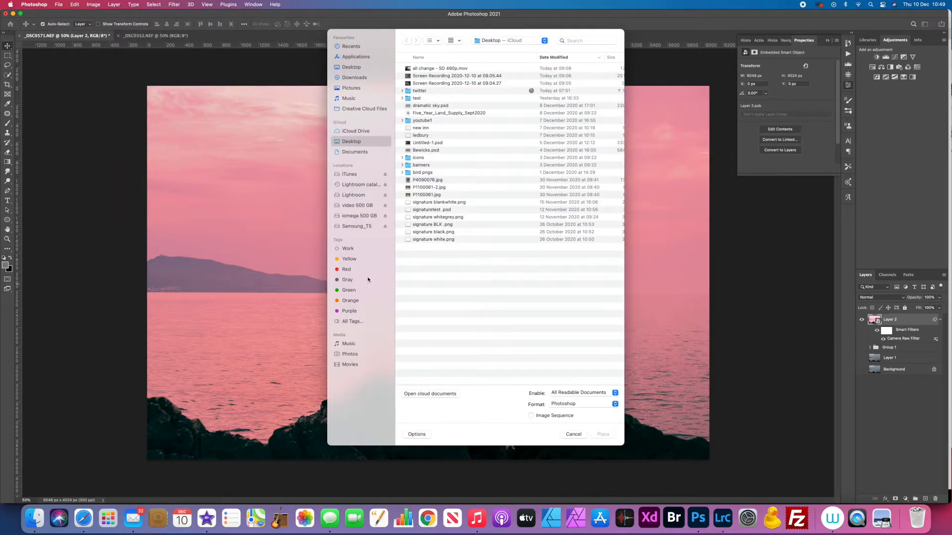
left_click(431, 218)
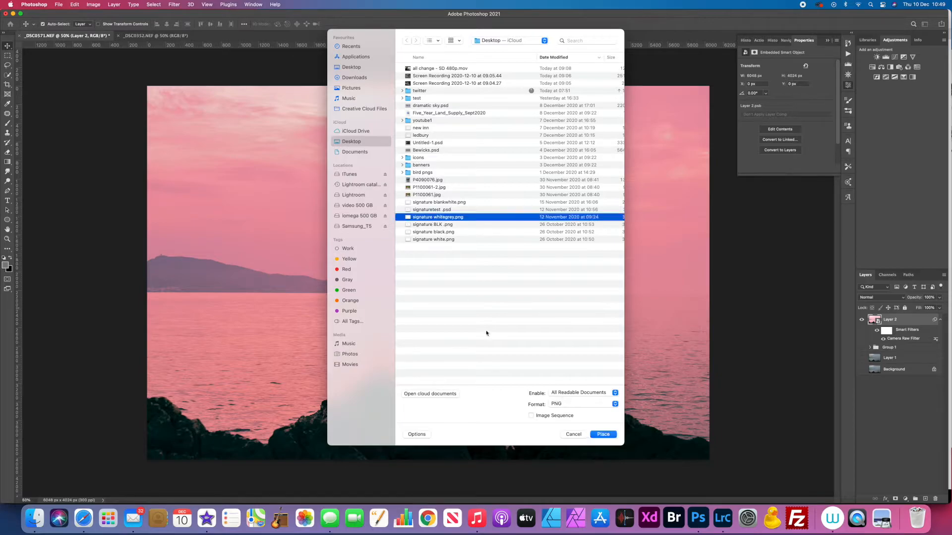
left_click(601, 435)
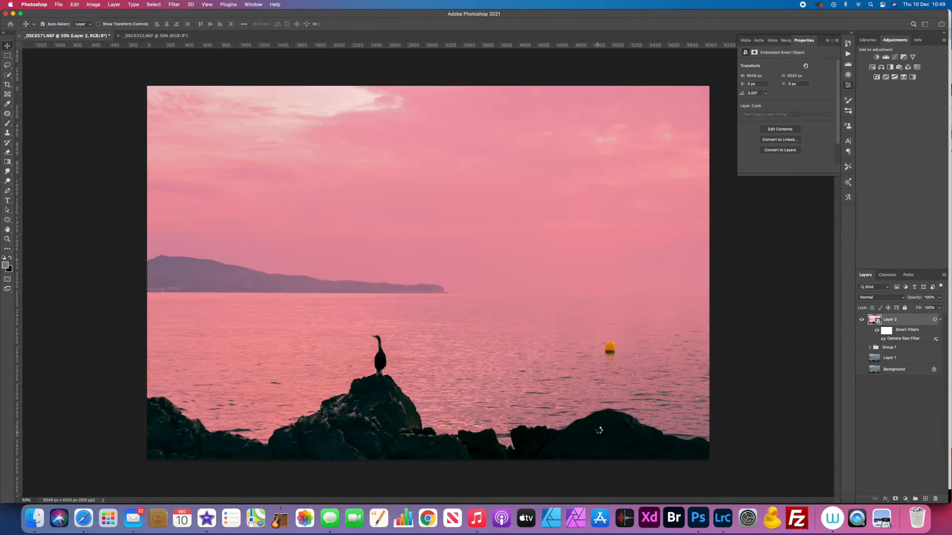
mouse_move(709, 459)
left_mouse_down()
mouse_move(489, 298)
mouse_move(399, 263)
left_mouse_up()
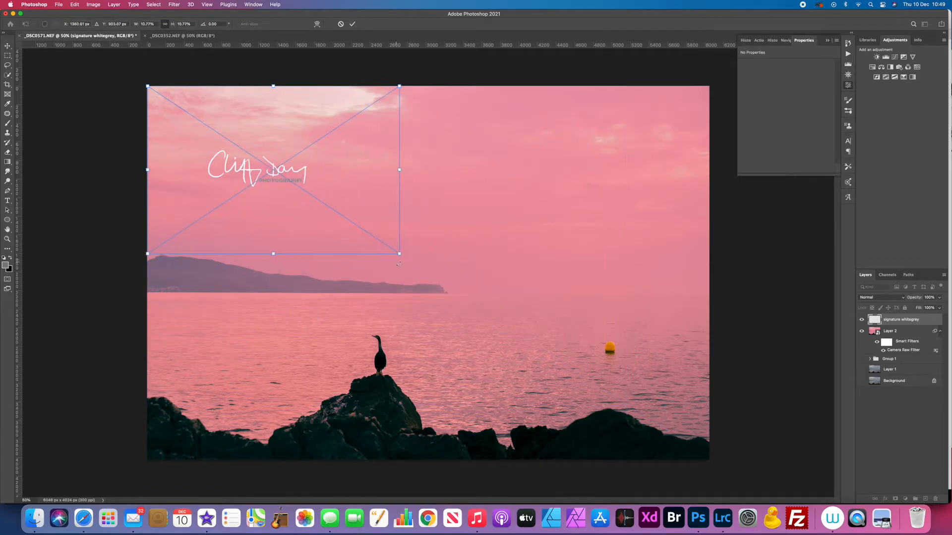
mouse_move(234, 173)
left_mouse_down()
mouse_move(453, 334)
mouse_move(526, 361)
mouse_move(617, 424)
left_mouse_up()
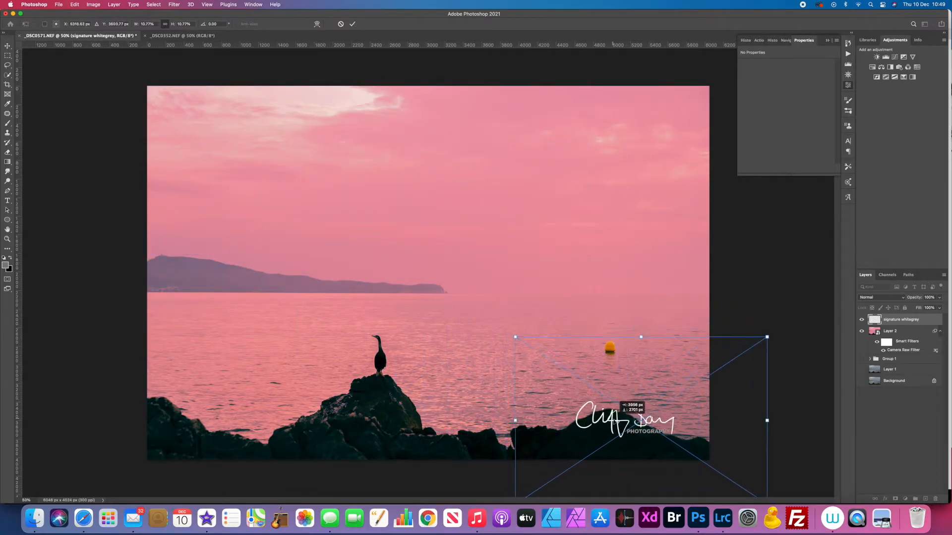
left_click(352, 24)
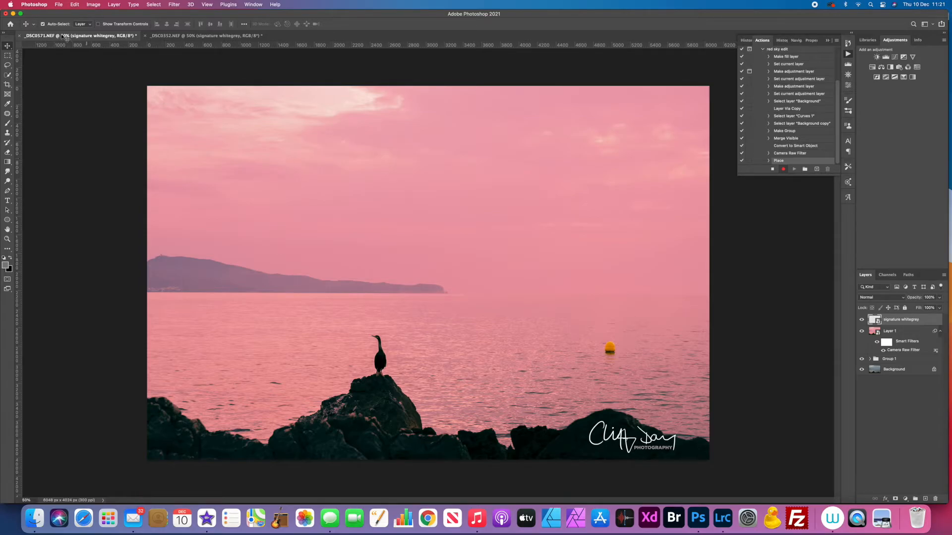
Resize the image to 2400 pixels wide
left_click(93, 4)
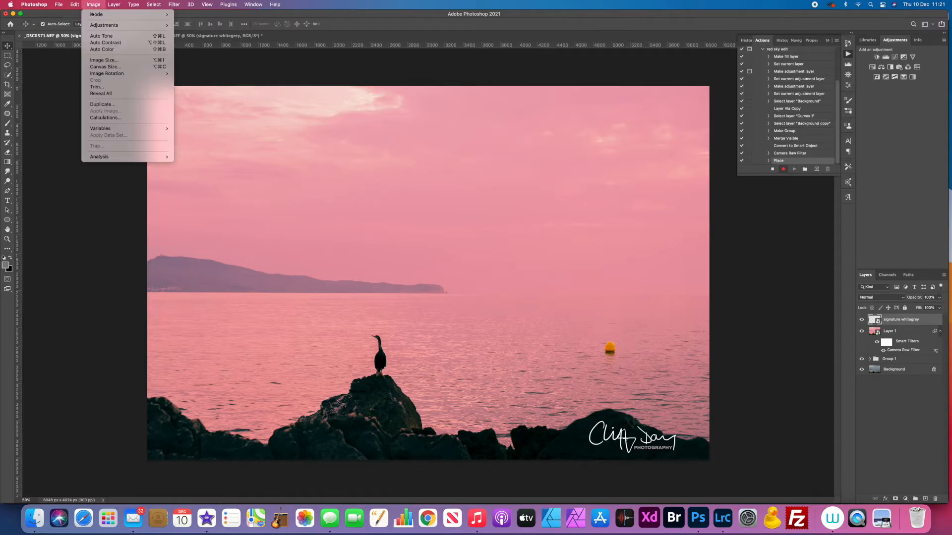
left_click(106, 60)
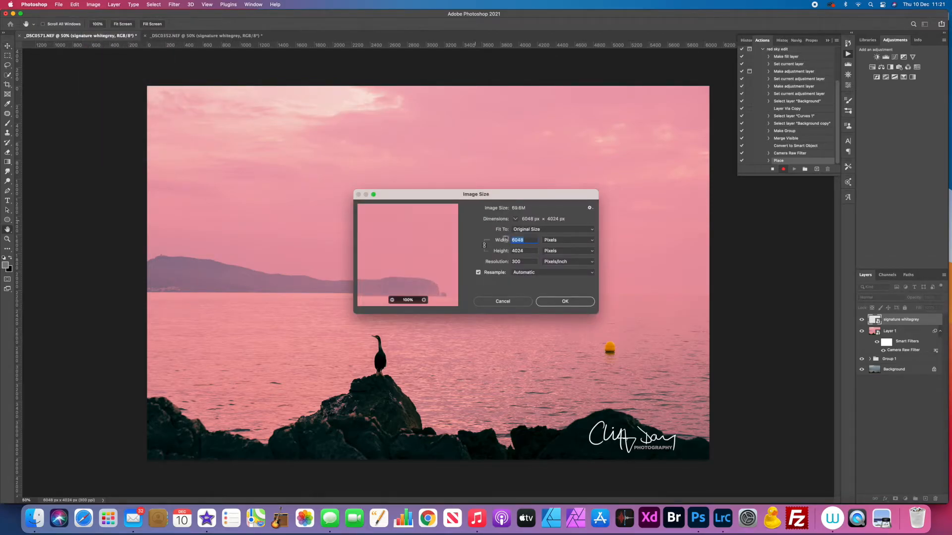
left_click(530, 240)
left_click_drag(529, 240, 513, 240)
type("2400")
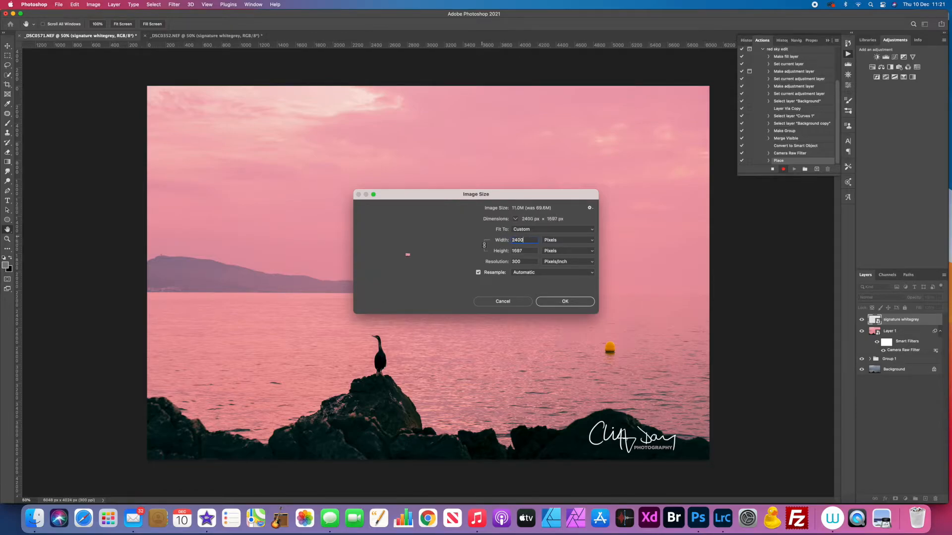
left_click(556, 303)
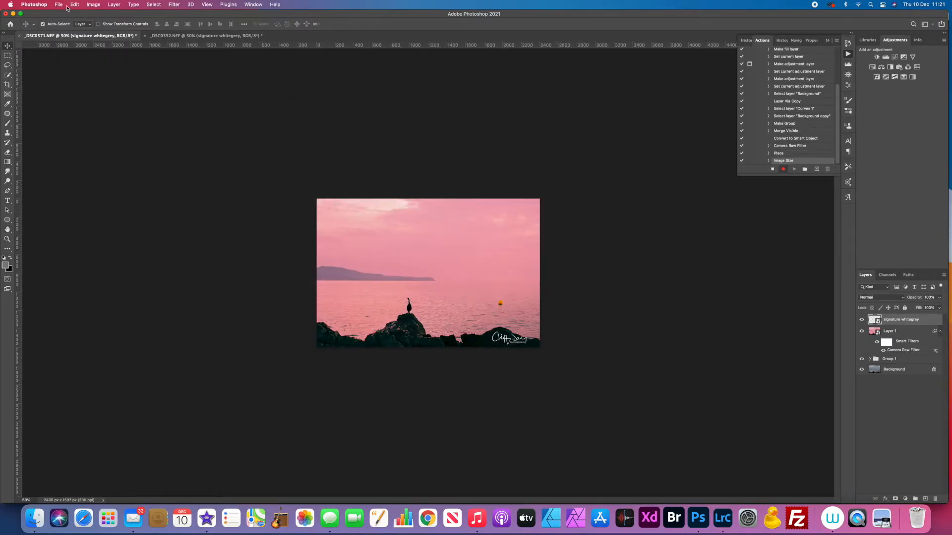
Save the image as a JPEG copy named beach.jpg on the iCloud Desktop
left_click(59, 6)
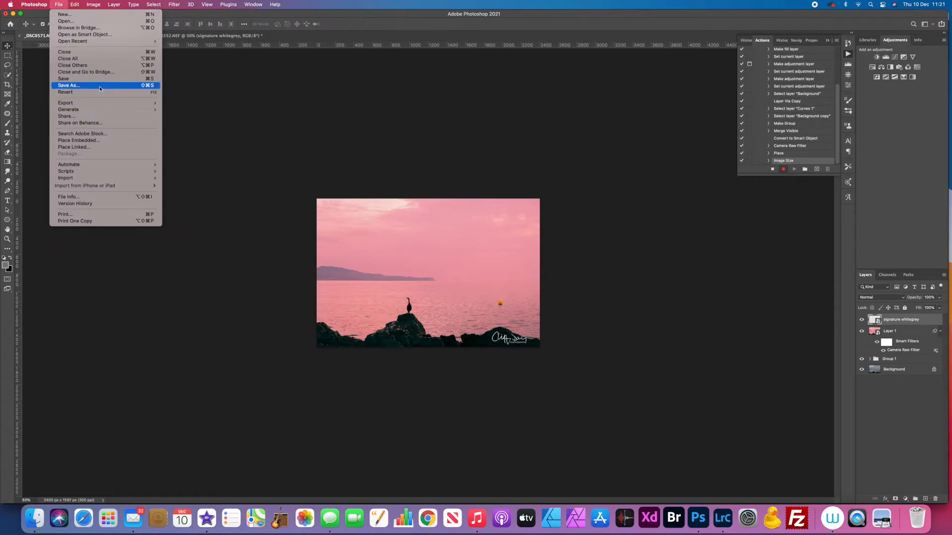
left_click(69, 85)
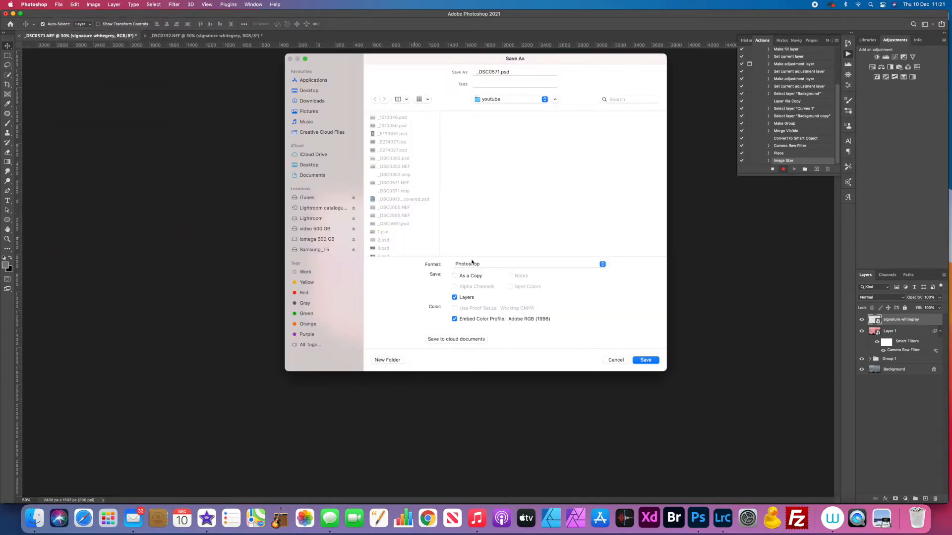
left_click(603, 264)
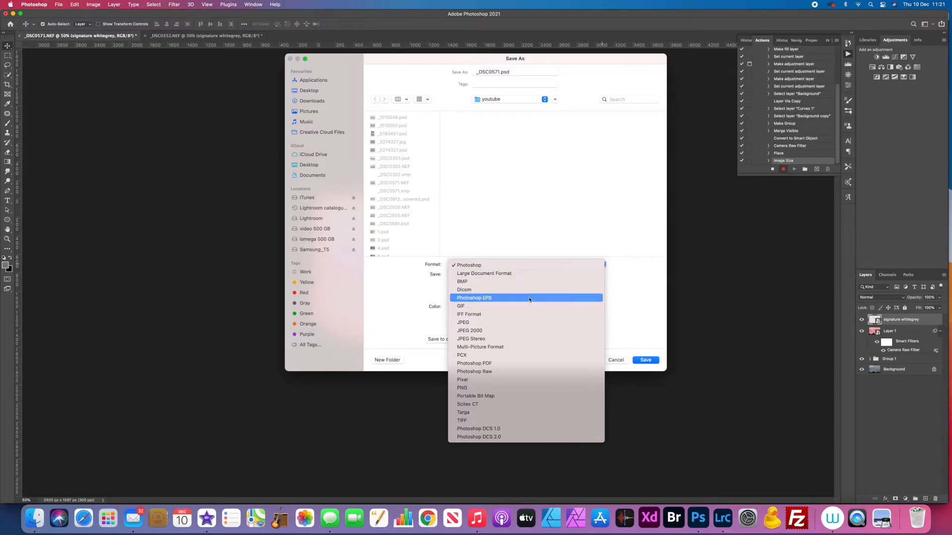
left_click(530, 322)
left_click(313, 166)
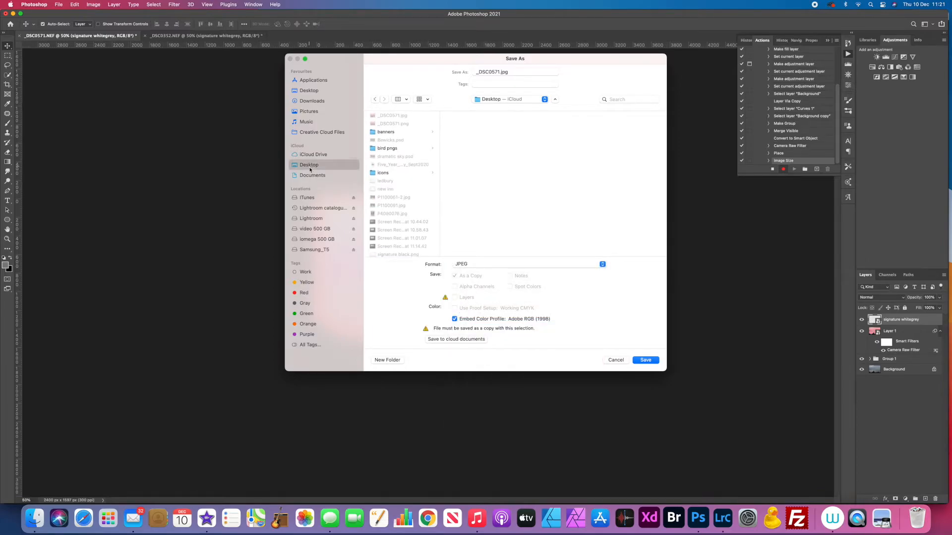
left_click_drag(501, 73, 477, 73)
type("beach")
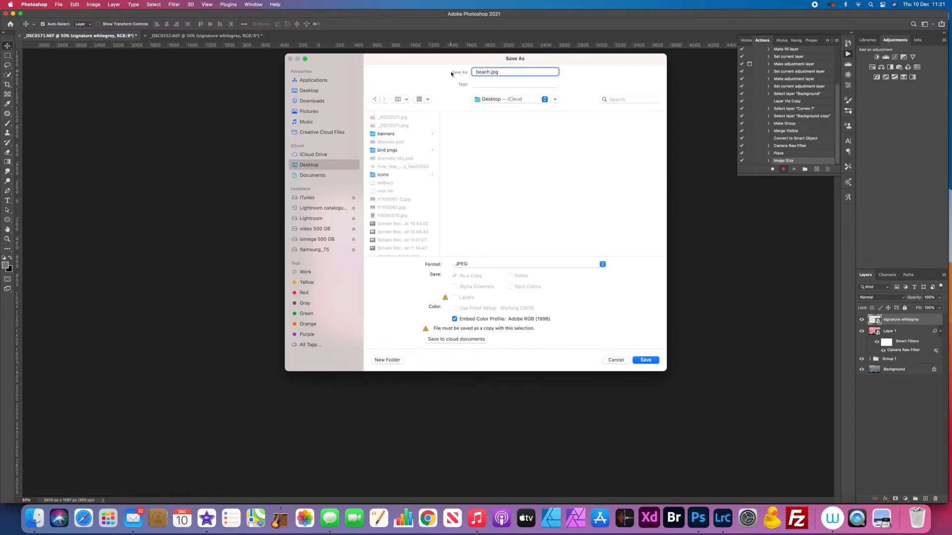
left_click(644, 360)
left_click(522, 148)
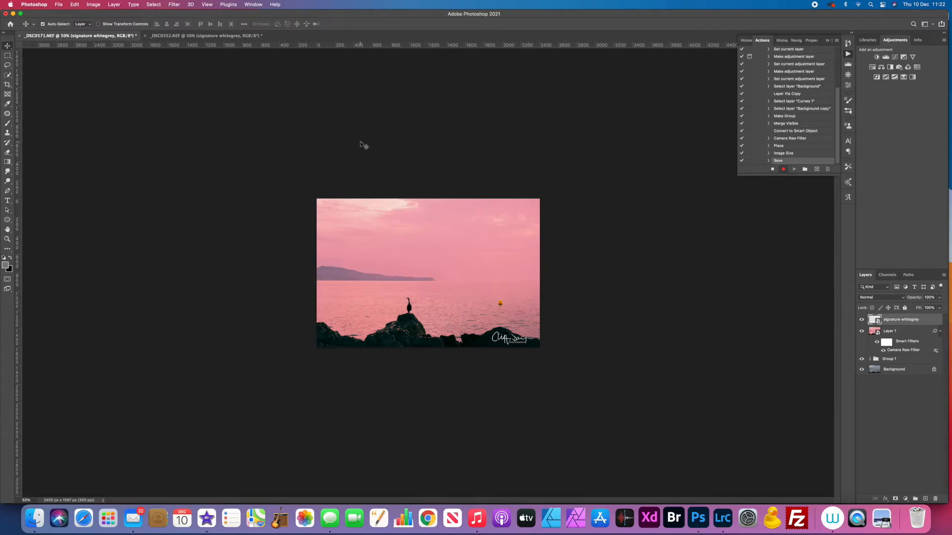
Undo the image resize and stop recording the action
key("super+z")
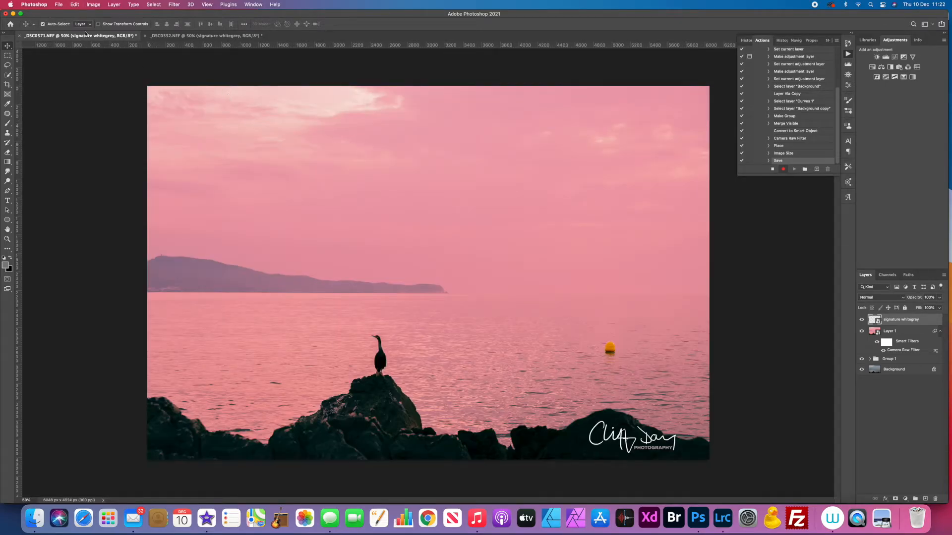
key("super+z")
left_click(771, 169)
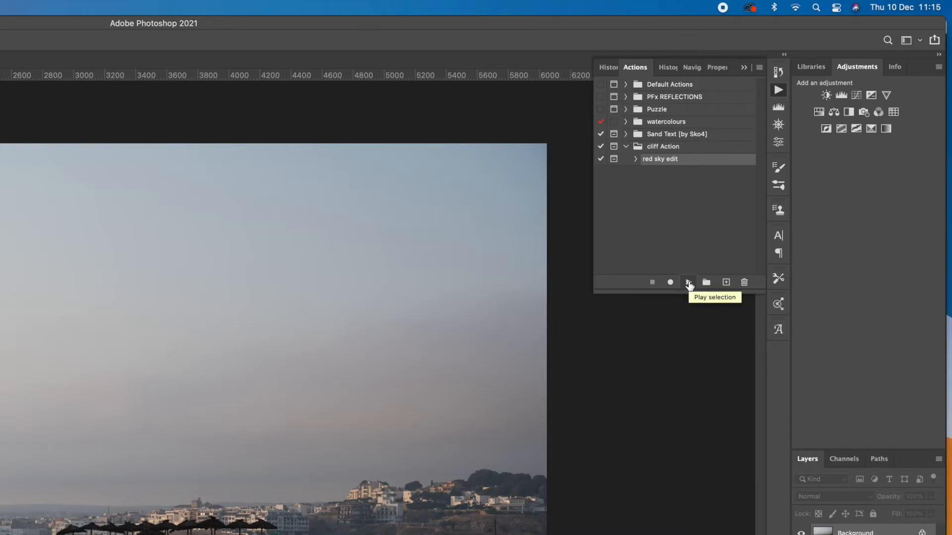
Play the red sky edit action on the beach photo, accepting the Brightness/Contrast 1 layer with Brightness -27 and Contrast 82
left_click(689, 283)
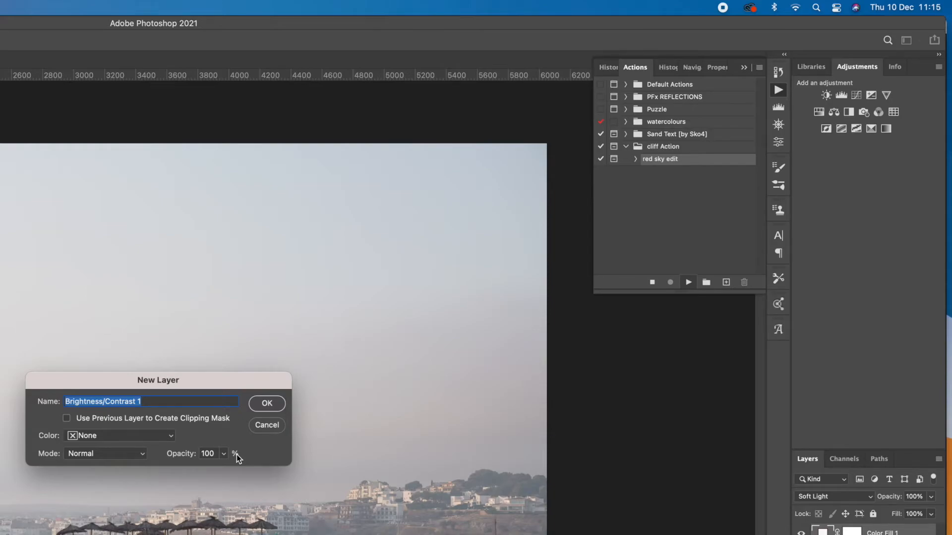
left_click(268, 404)
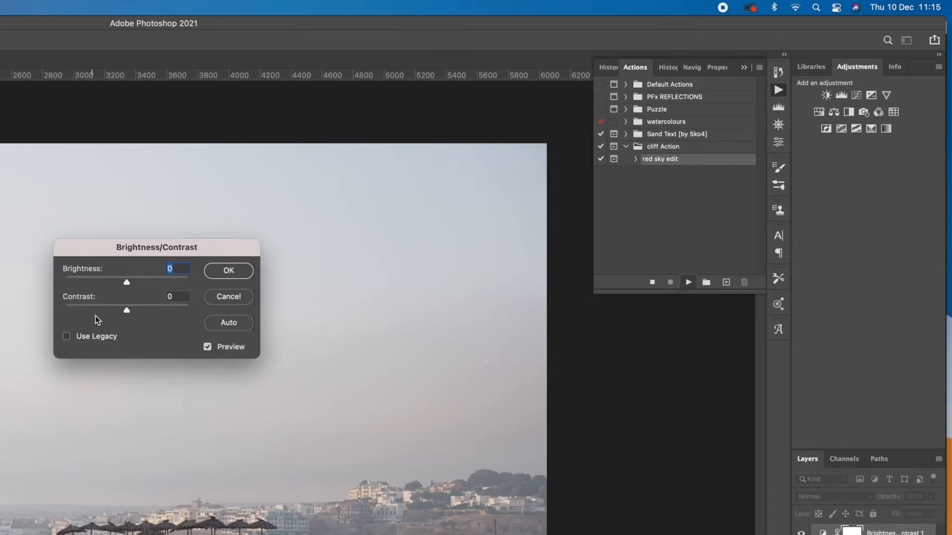
left_click_drag(125, 310, 177, 311)
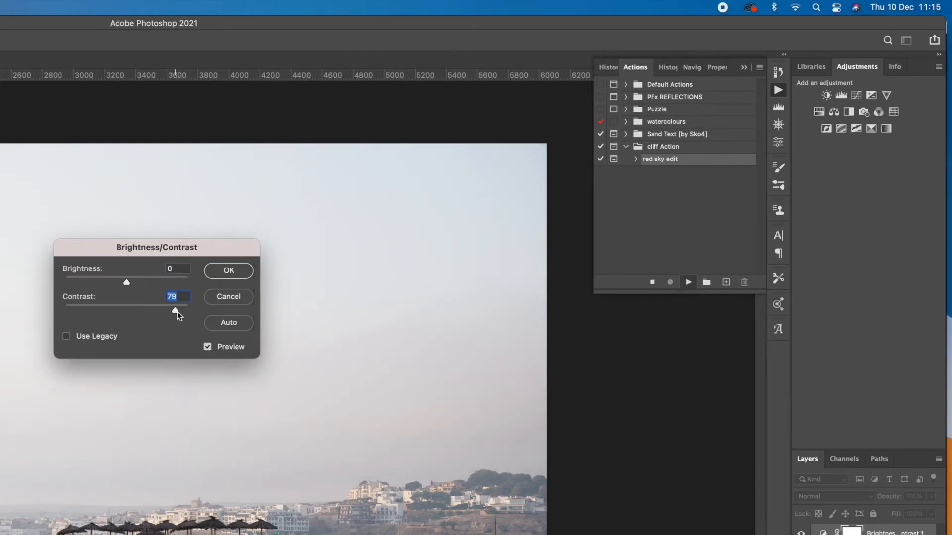
left_click_drag(124, 283, 116, 282)
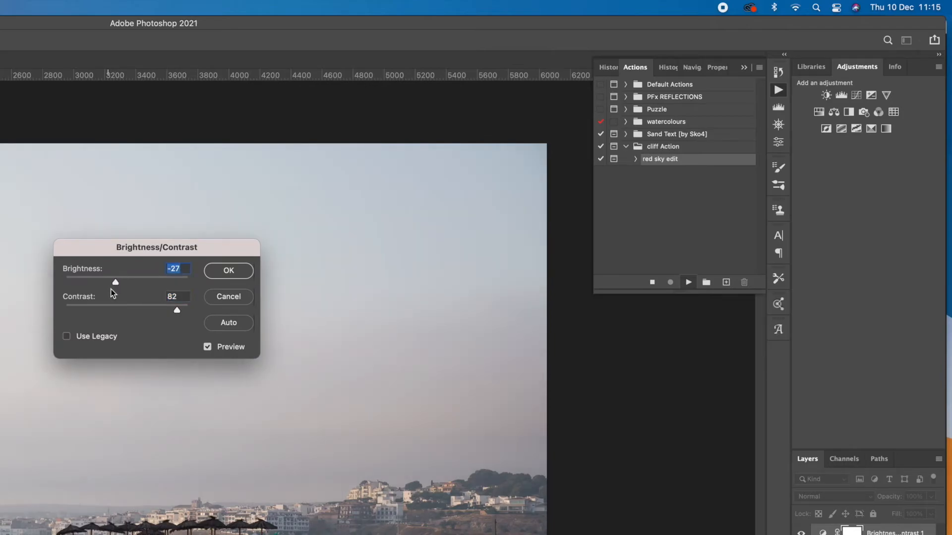
left_click(218, 271)
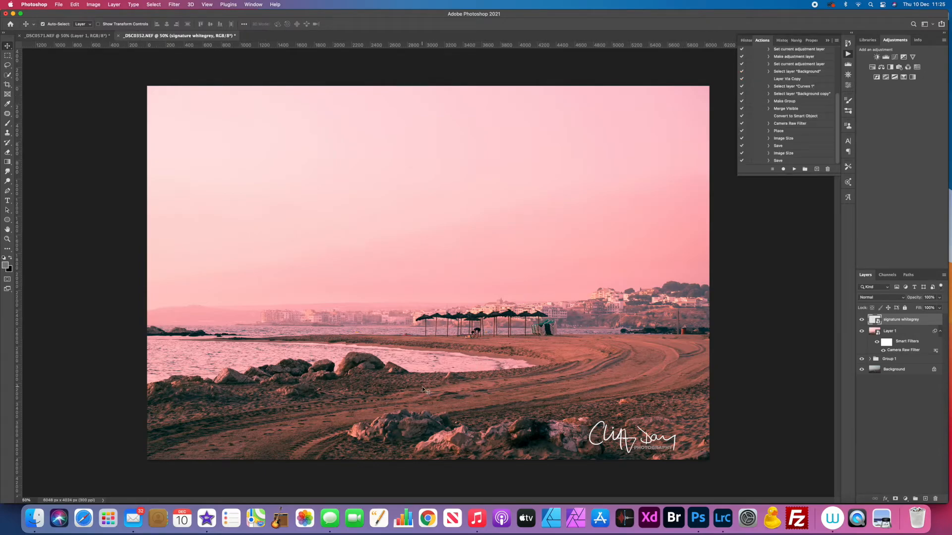
Switch to Finder, open beach.jpg from the Desktop to check the exported image, and close the preview and Finder windows
left_click(34, 518)
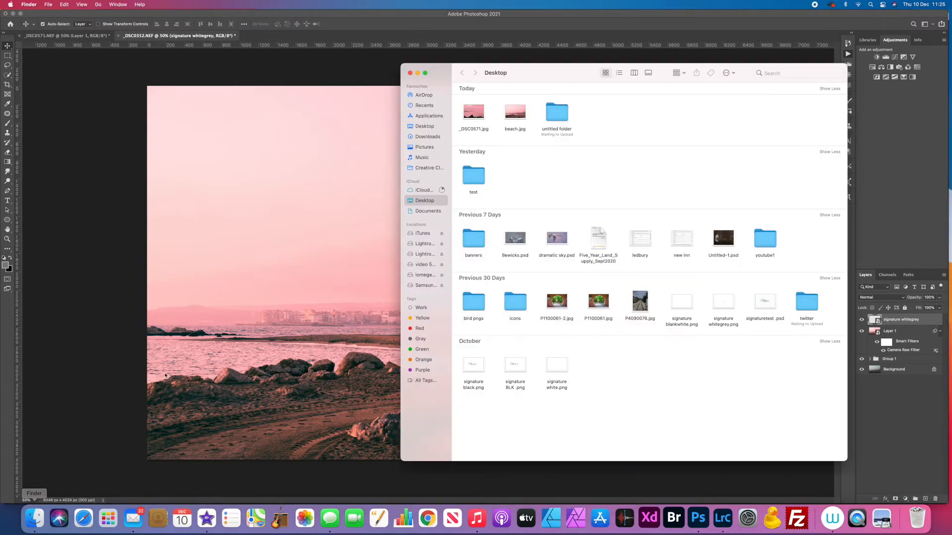
double_click(513, 131)
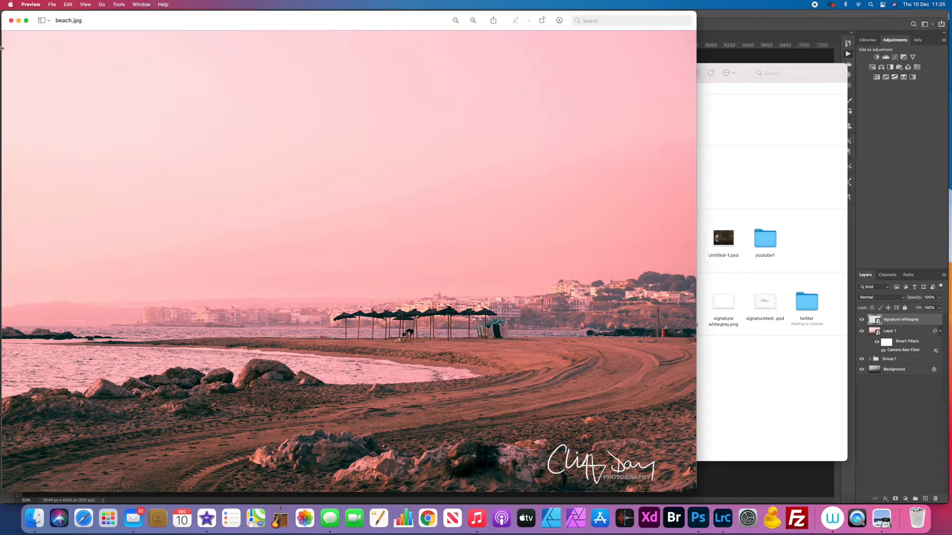
left_click(11, 20)
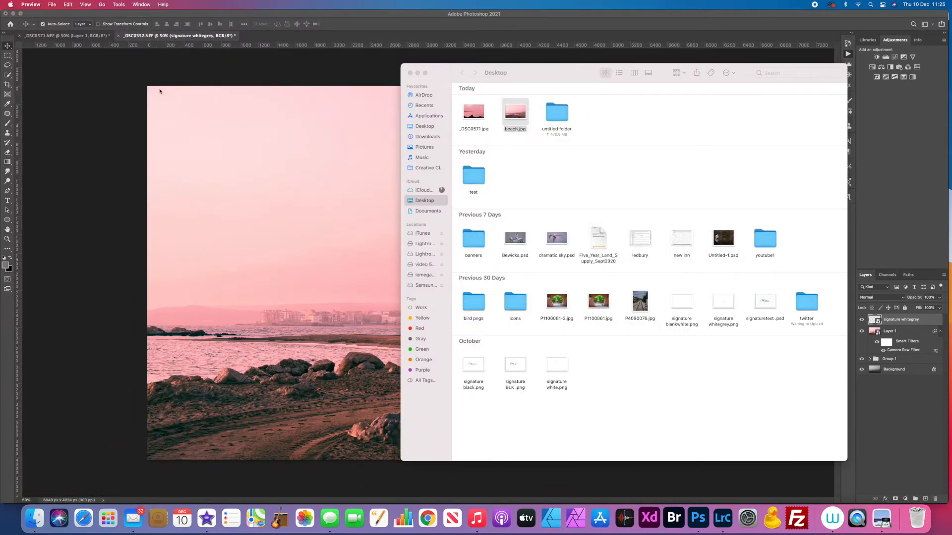
left_click(410, 72)
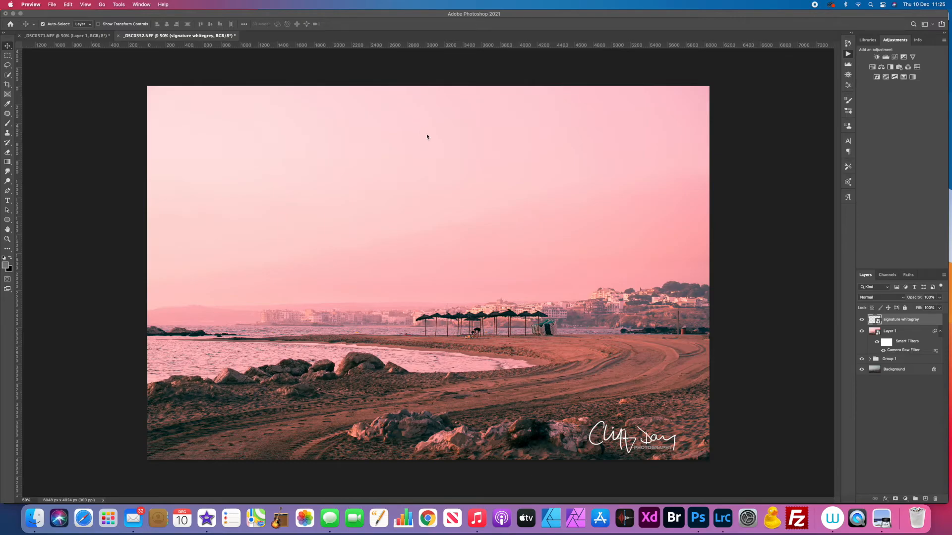
Save the cliff Action set as cliff Action.atn on the iCloud Desktop, and check the saved file in Finder
left_click(844, 54)
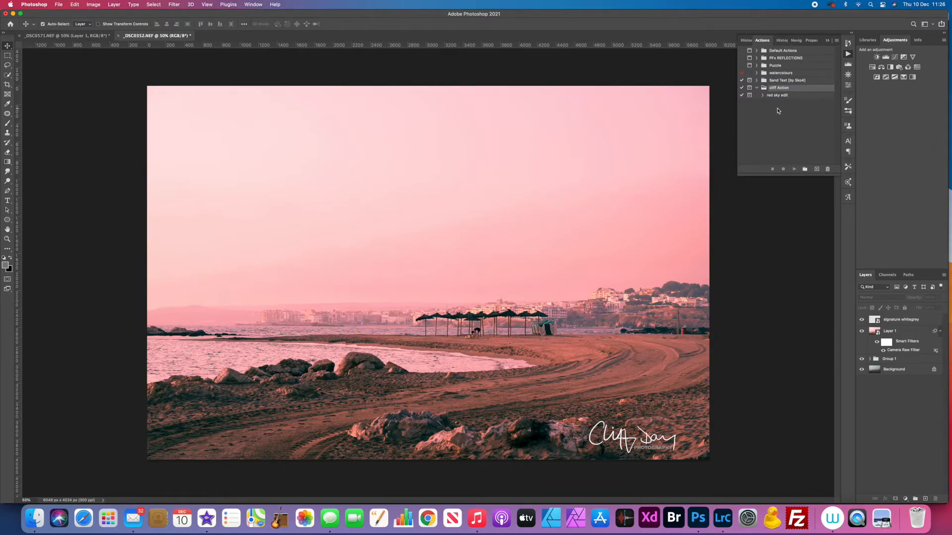
left_click(757, 87)
left_click(836, 41)
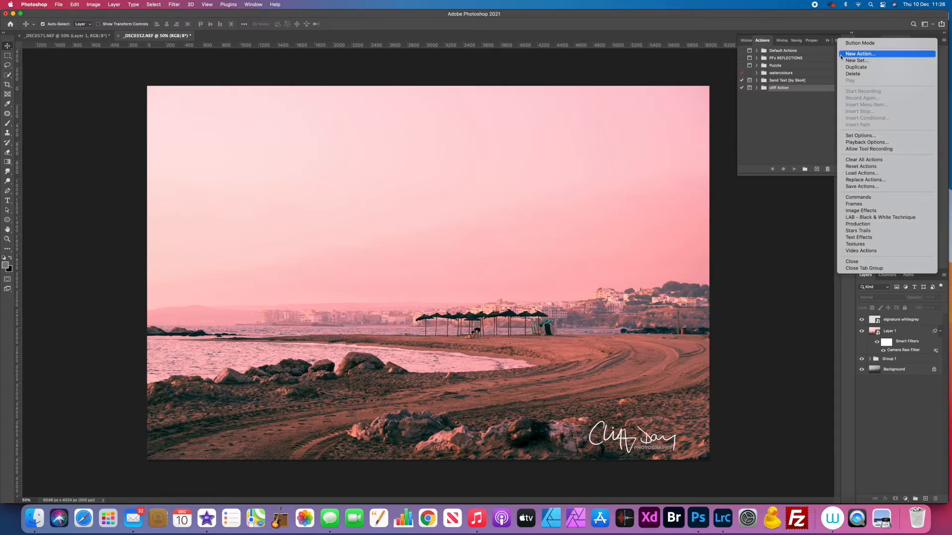
left_click(860, 186)
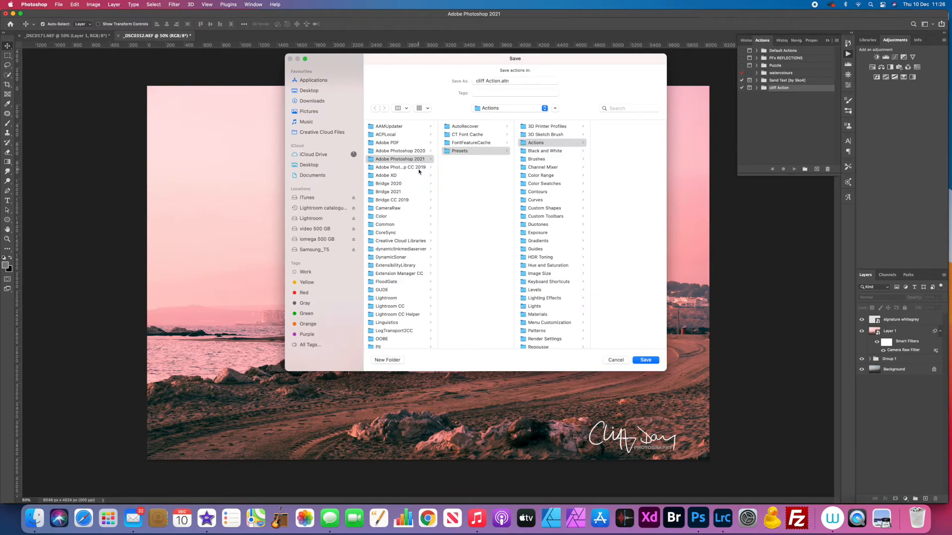
left_click(307, 165)
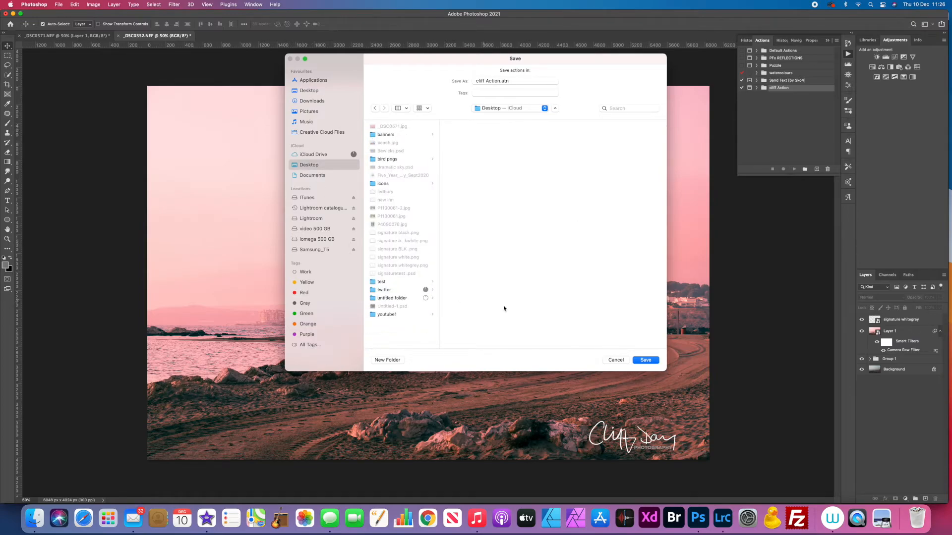
left_click(644, 360)
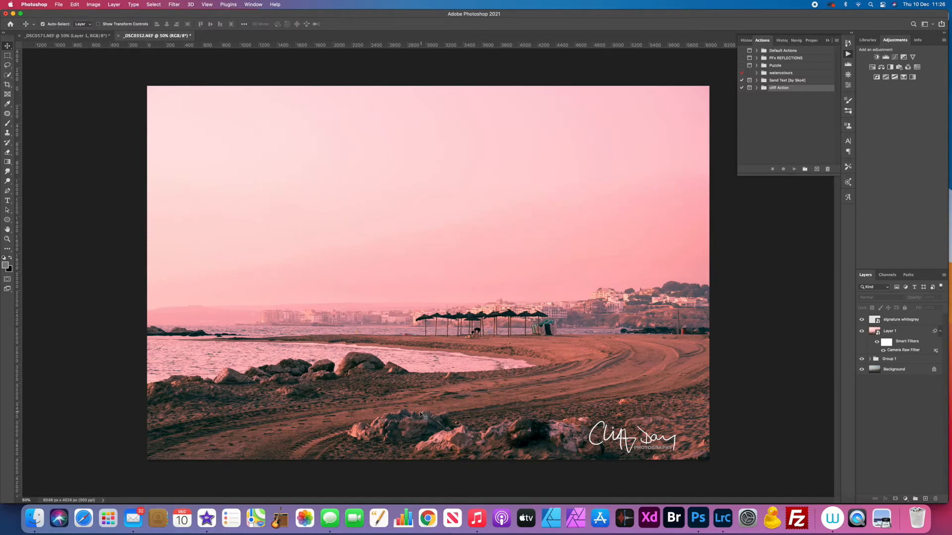
left_click(31, 517)
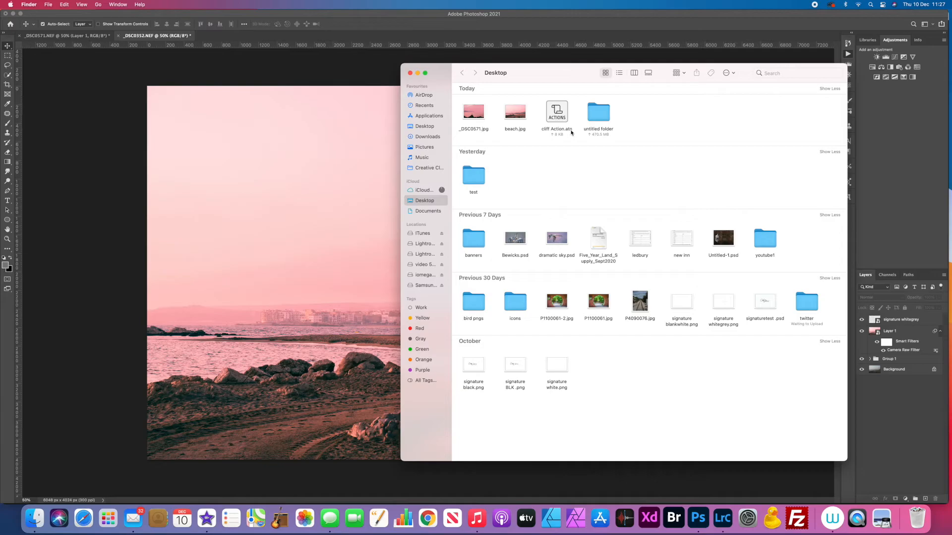
left_click(409, 73)
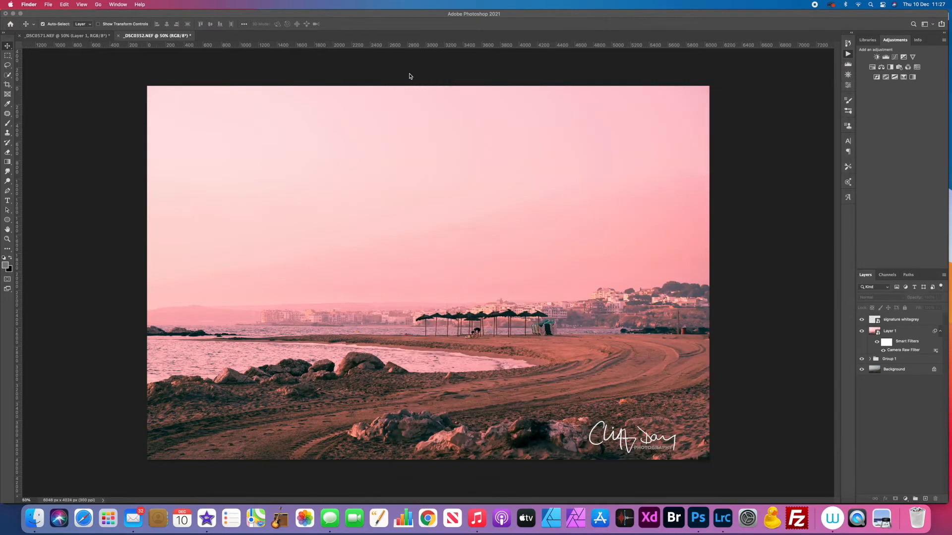
Delete the cliff Action set from the list of actions
left_click(847, 53)
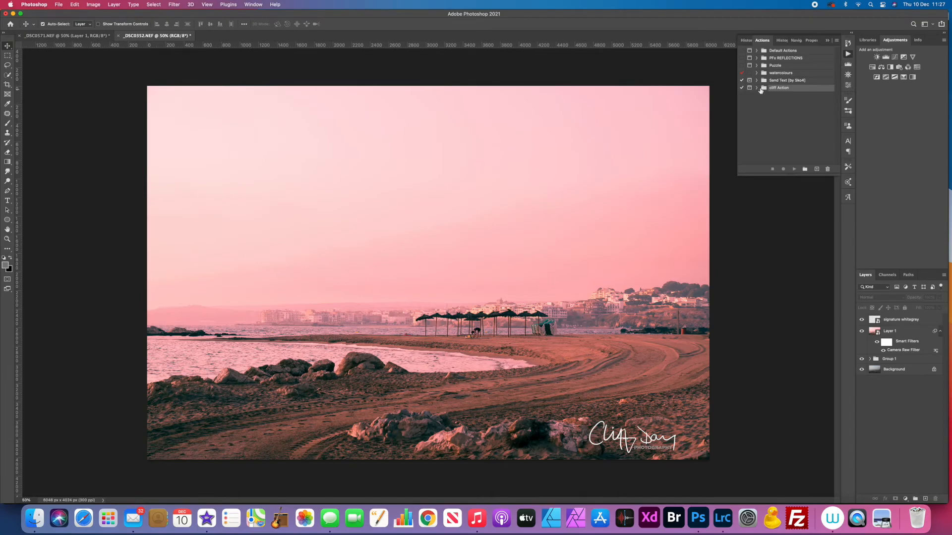
left_click_drag(762, 89, 828, 171)
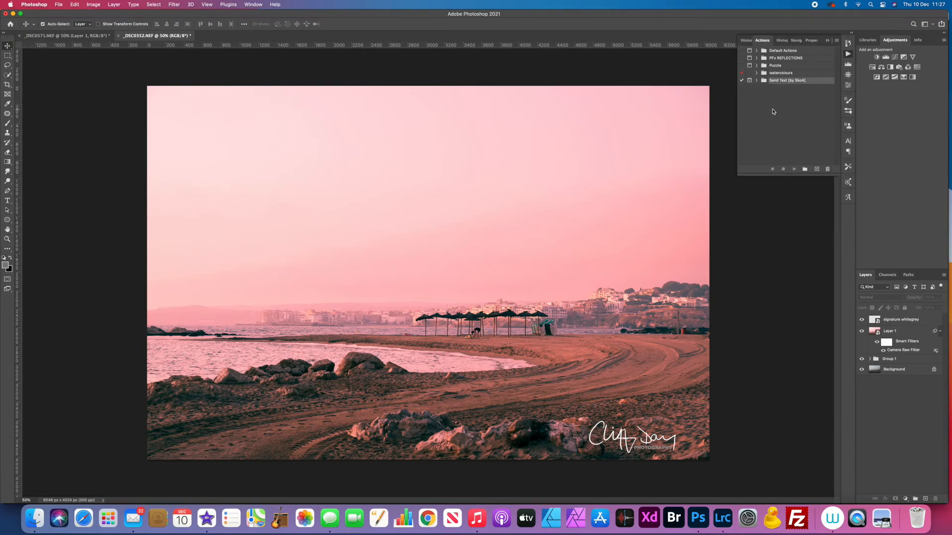
Switch to Finder, open cliff Action.atn from the Desktop to load the set back into Photoshop, and expand it
left_click(35, 518)
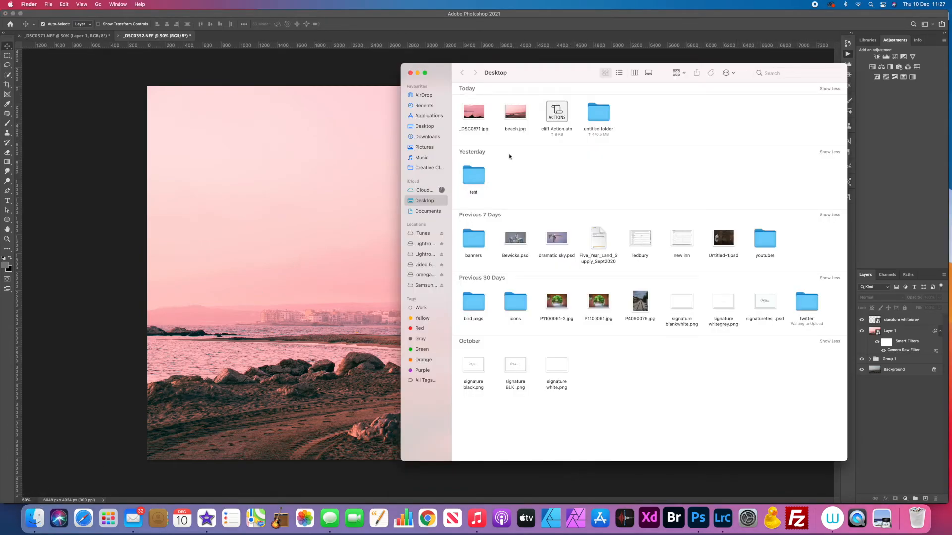
double_click(555, 113)
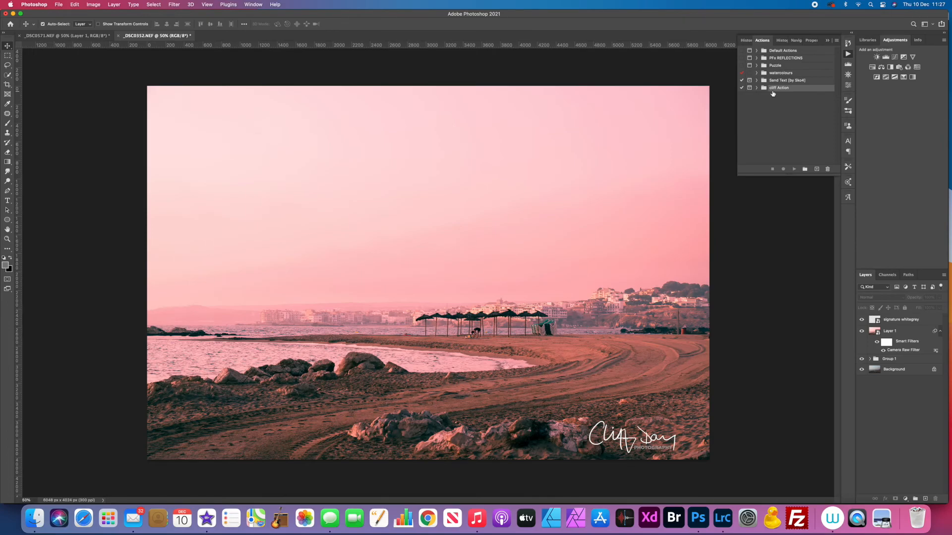
left_click(756, 88)
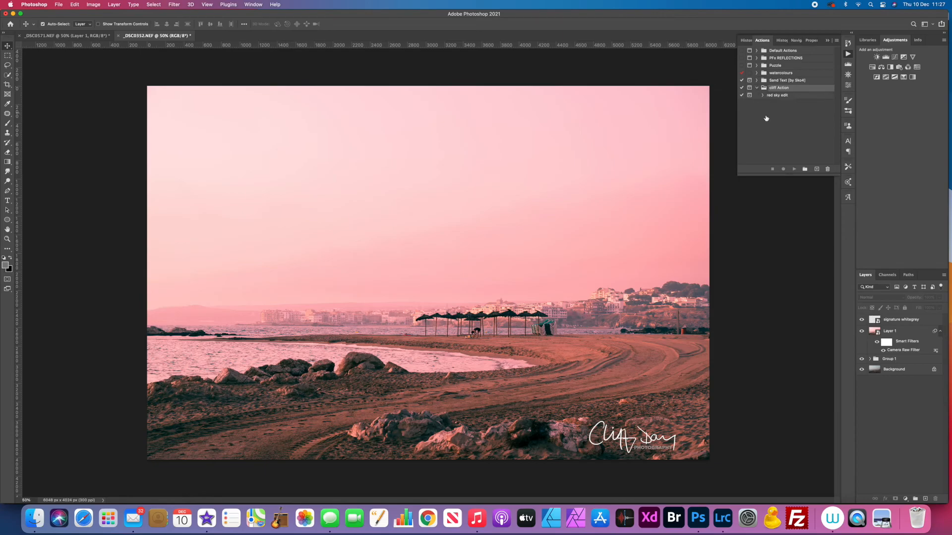